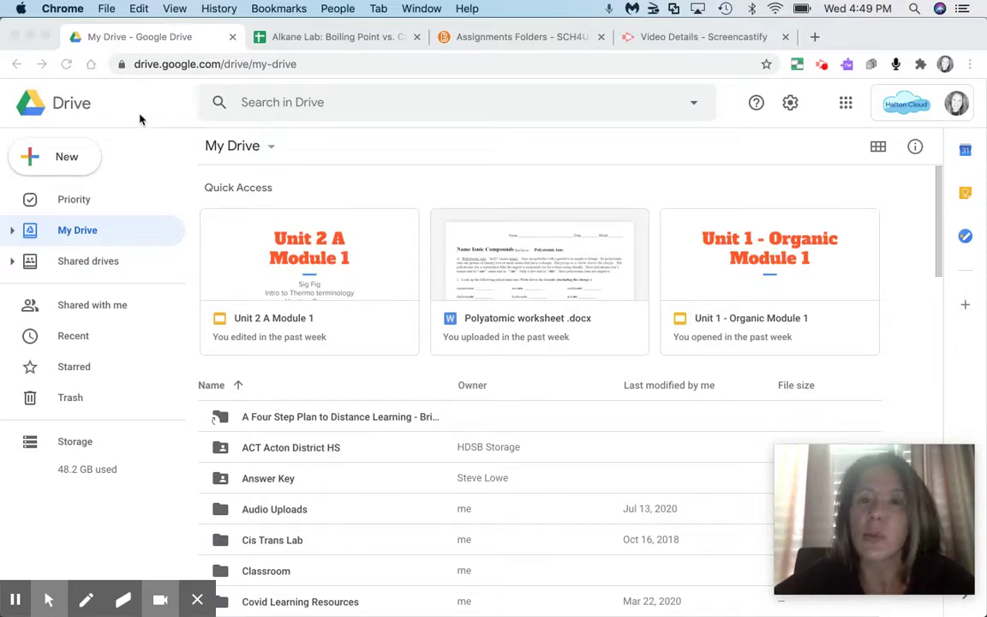
- Create a new blank Google Sheets spreadsheet in My Drive
left_click(68, 157)
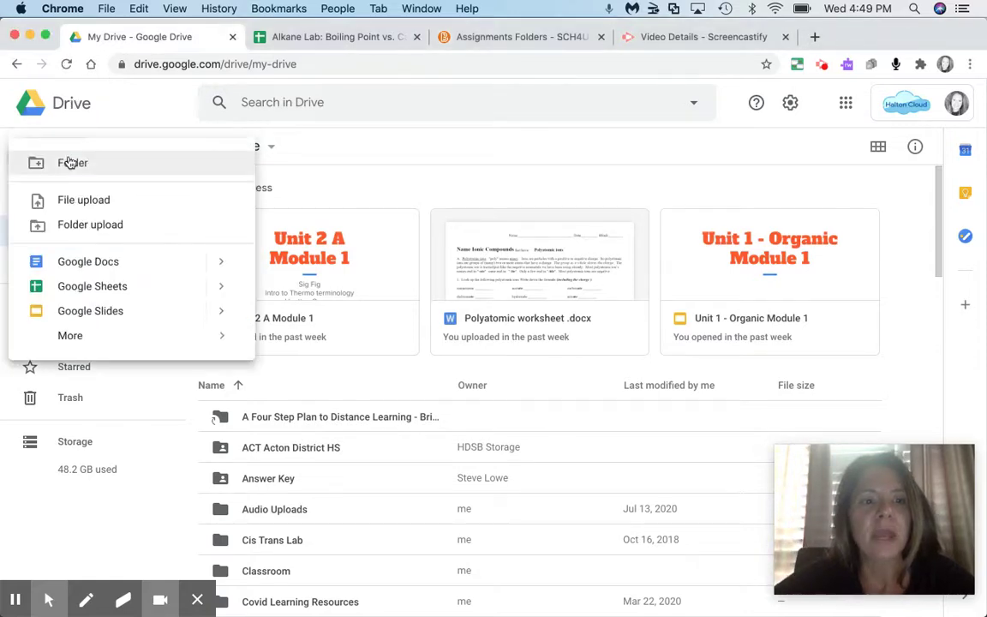
left_click(67, 287)
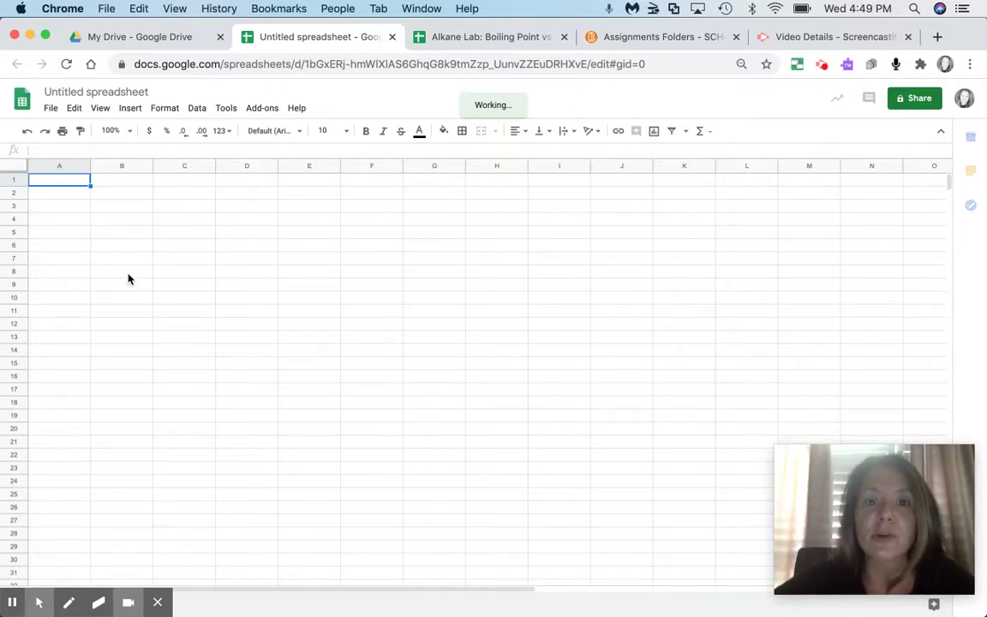
- Switch to the Alkane Lab boiling point spreadsheet and insert a chart of the data in A1:B11
left_click(452, 38)
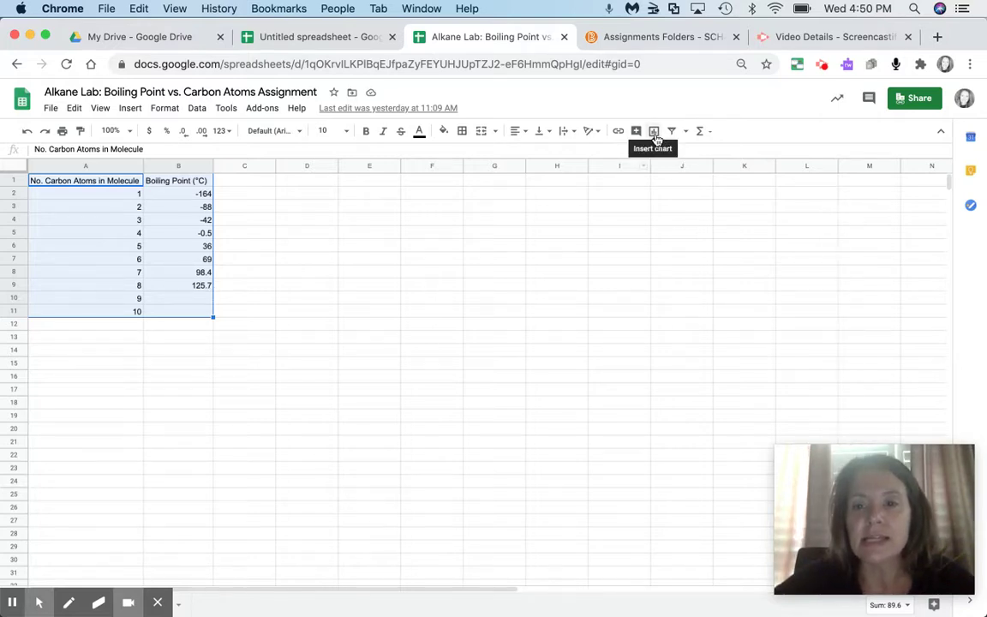
left_click(134, 110)
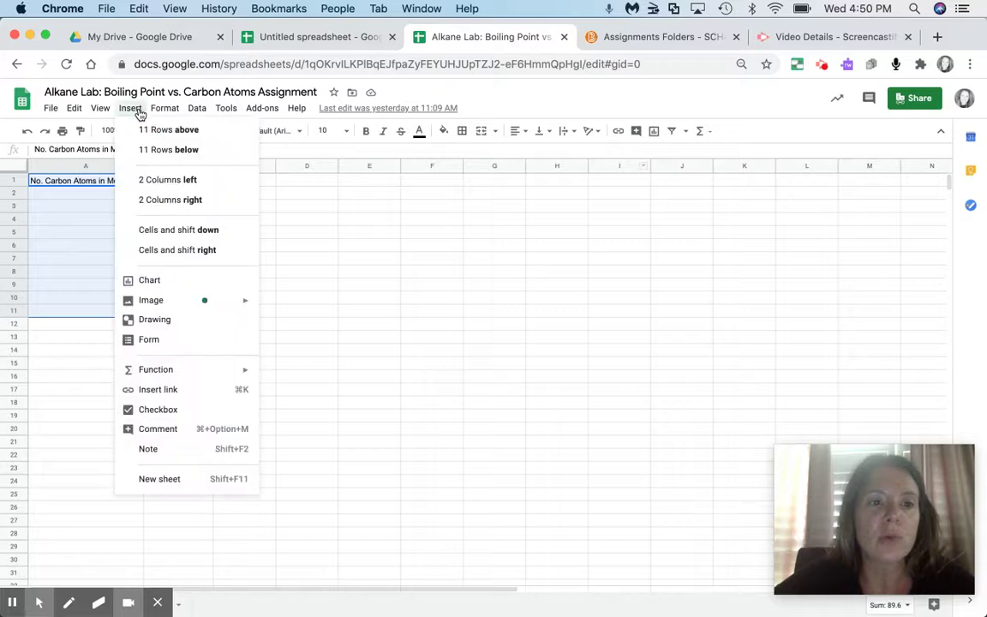
left_click(150, 281)
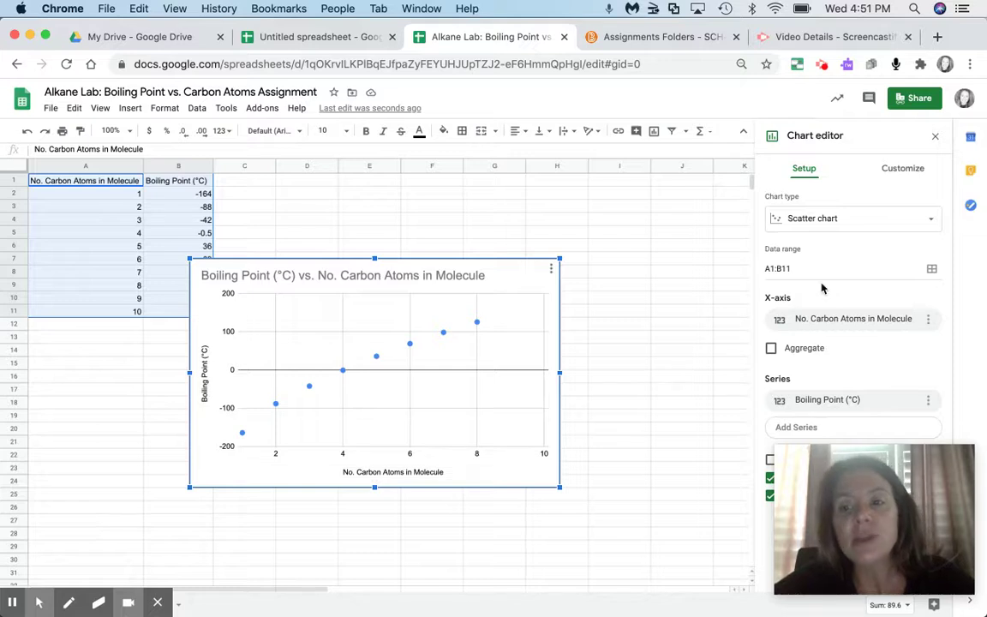
- Review the chart and horizontal axis title settings, and append the initials "G.W." to the end of the chart title
left_click(902, 170)
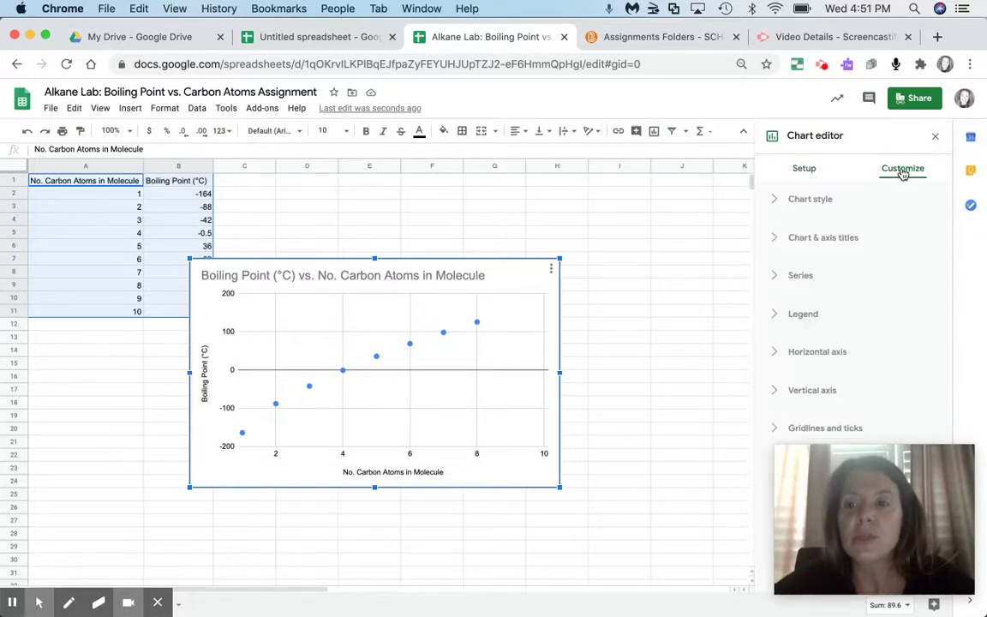
left_click(831, 244)
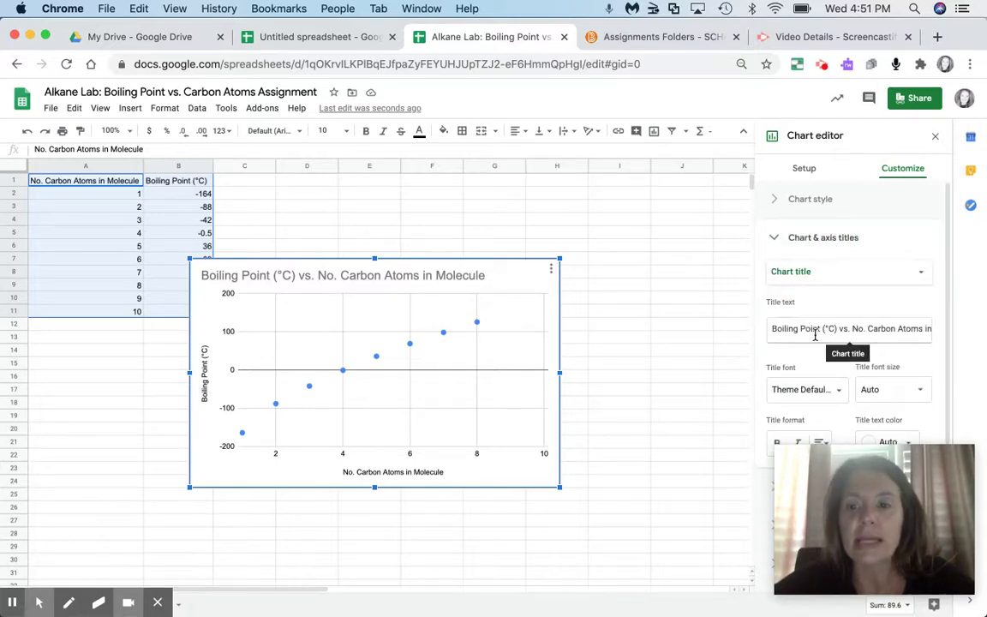
scroll(815, 335, "down", 3)
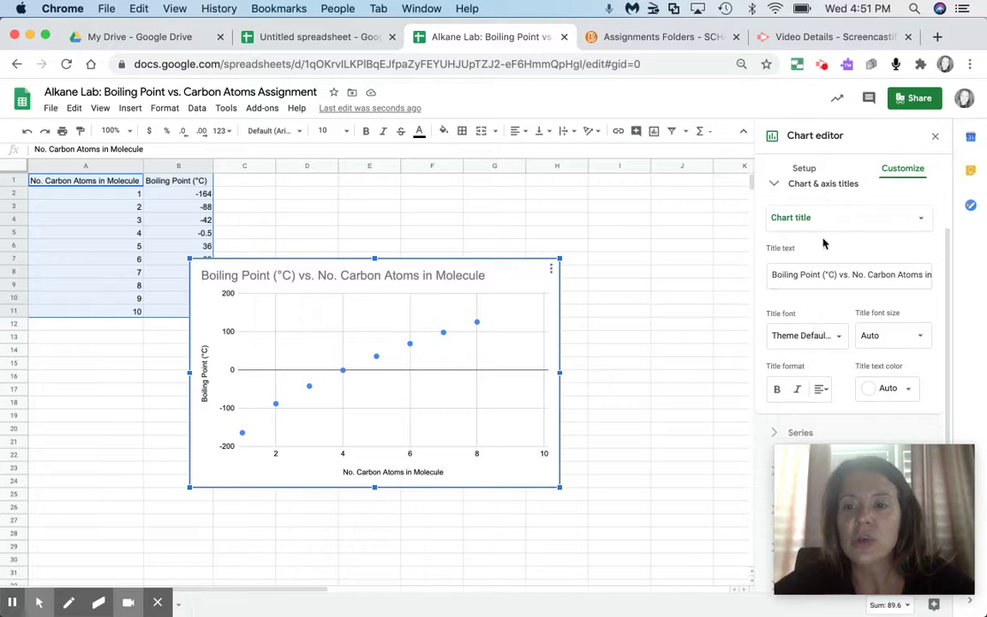
left_click(915, 227)
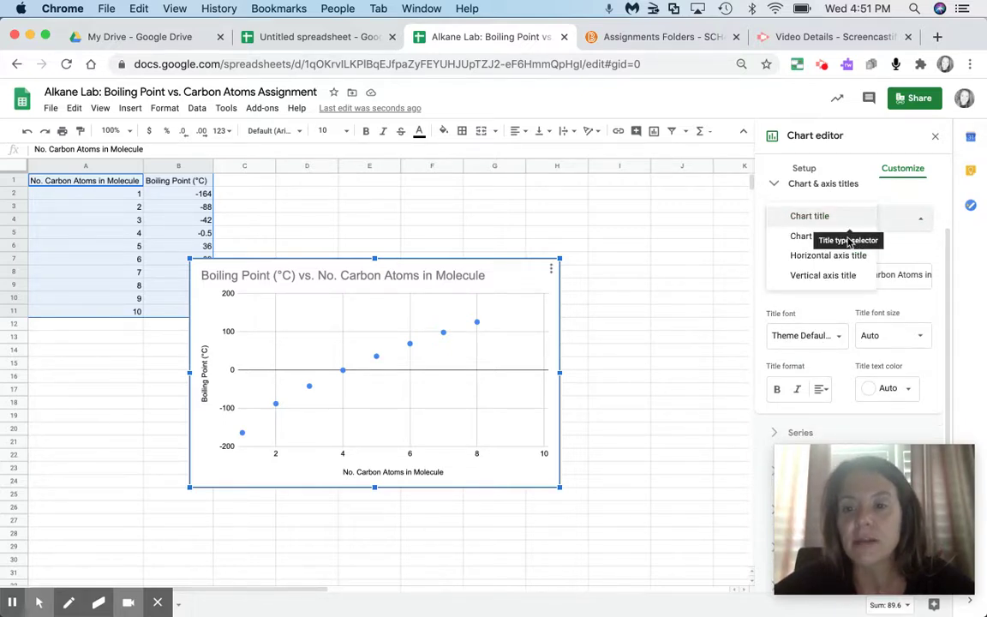
left_click(828, 256)
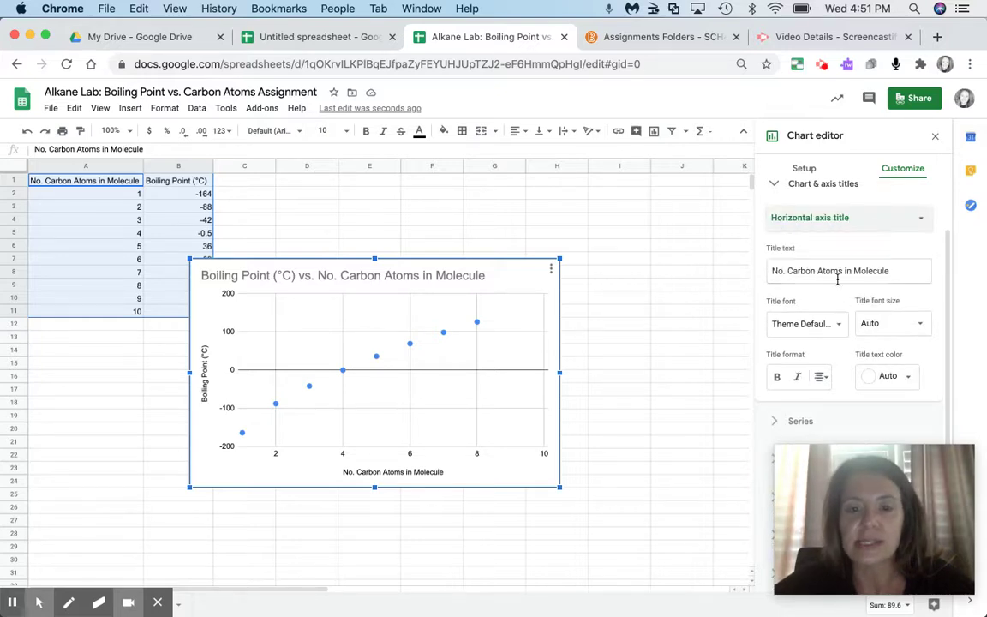
left_click(486, 280)
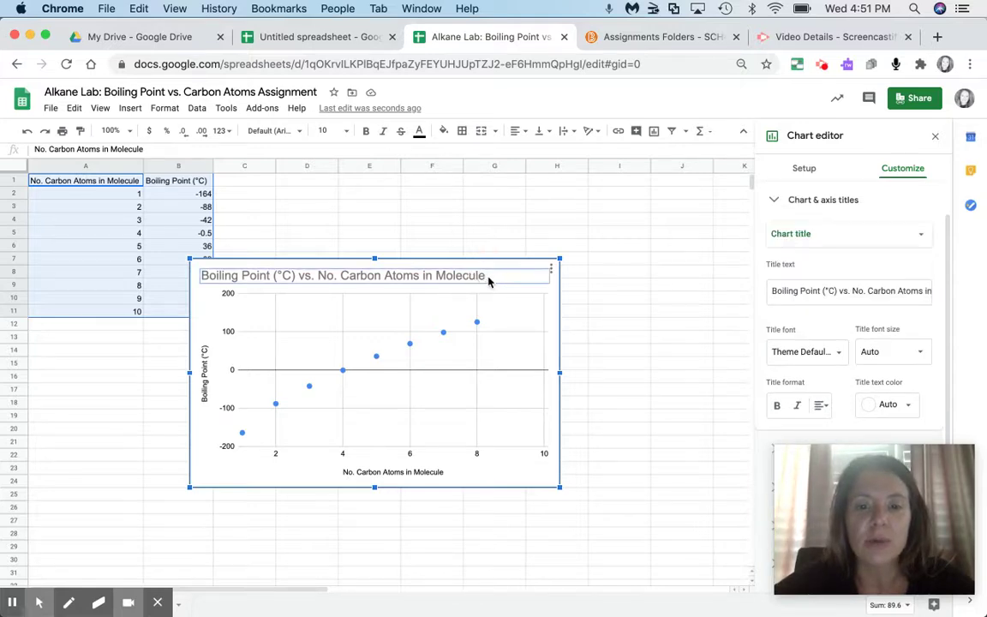
left_click(486, 276)
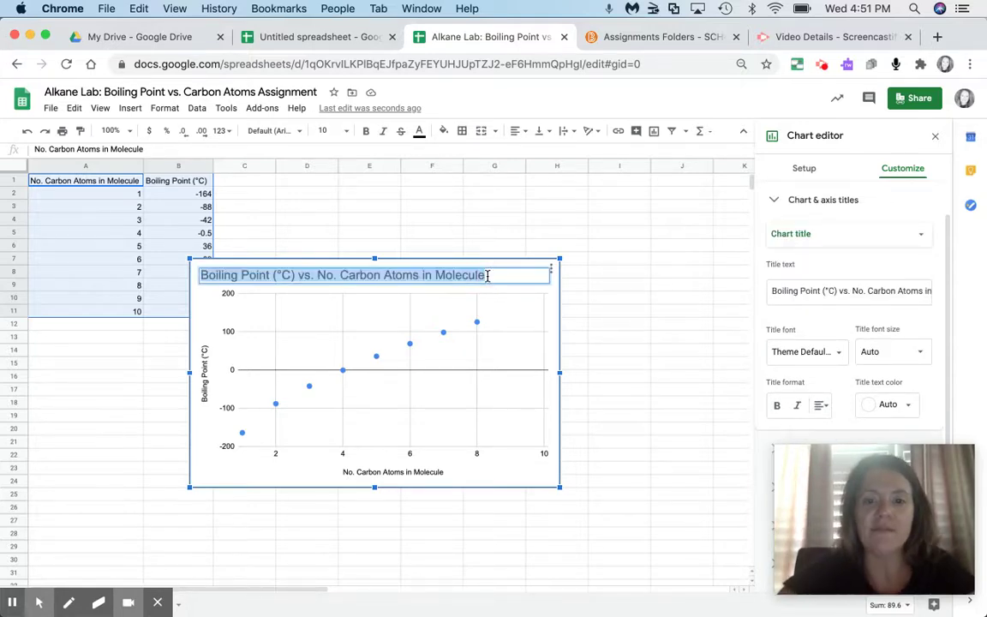
left_click(487, 276)
type("G")
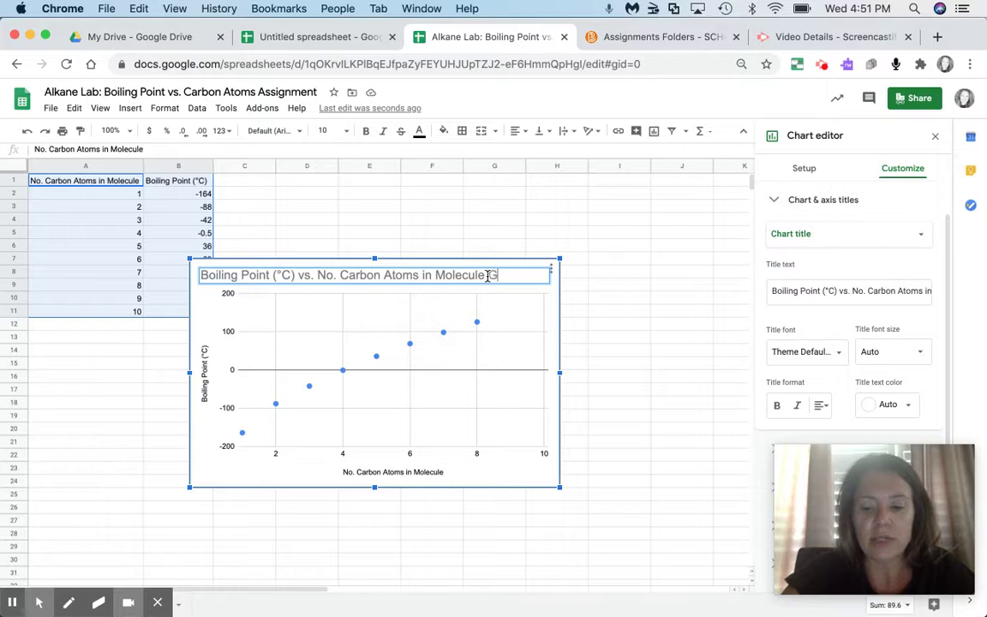
type(".W.")
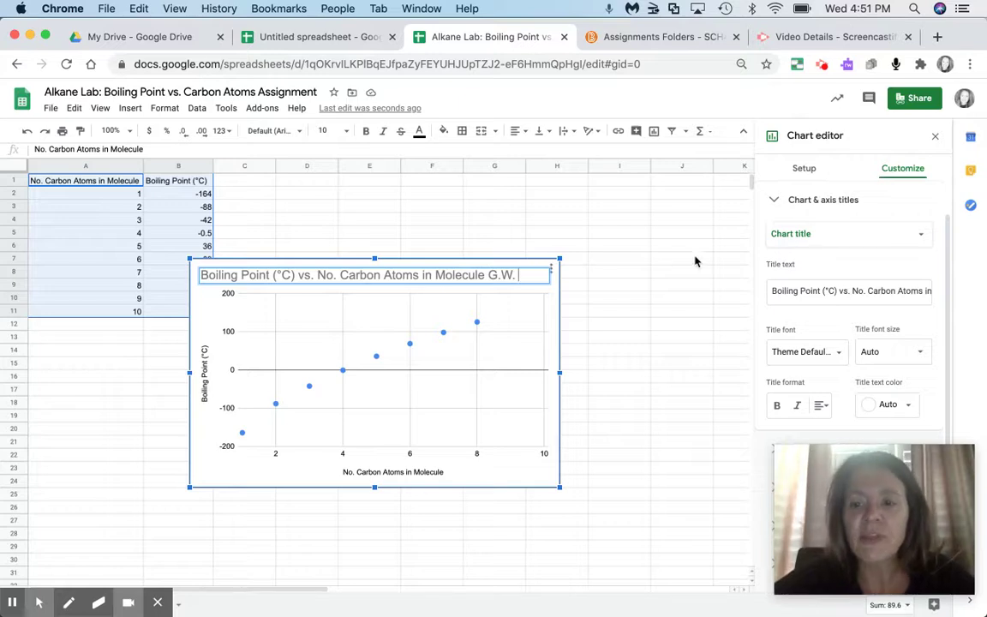
left_click(902, 174)
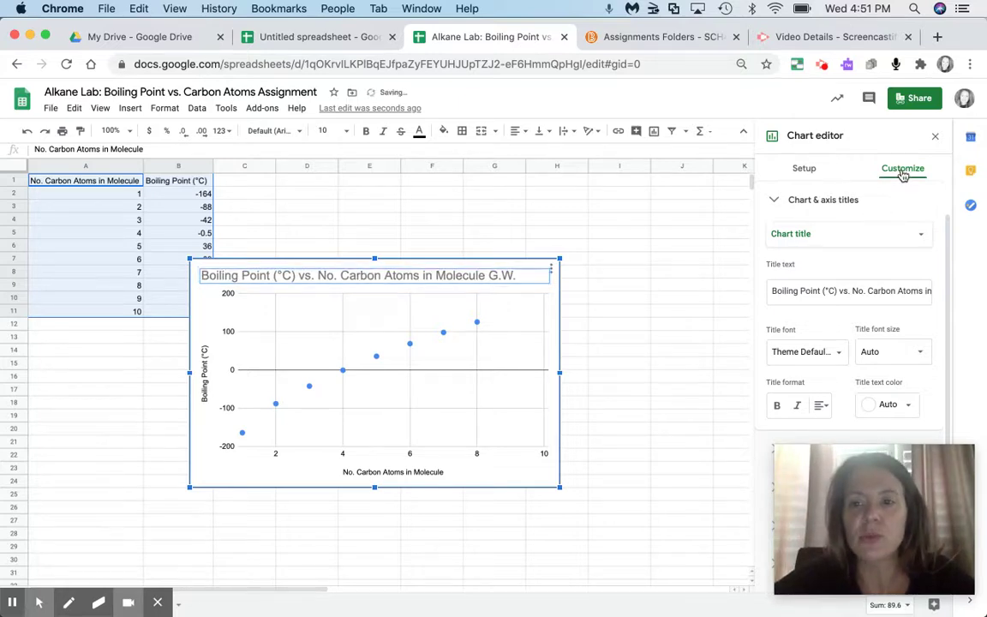
- Turn on minor gridlines for the chart's horizontal axis and set their minor count to 3
left_click(776, 198)
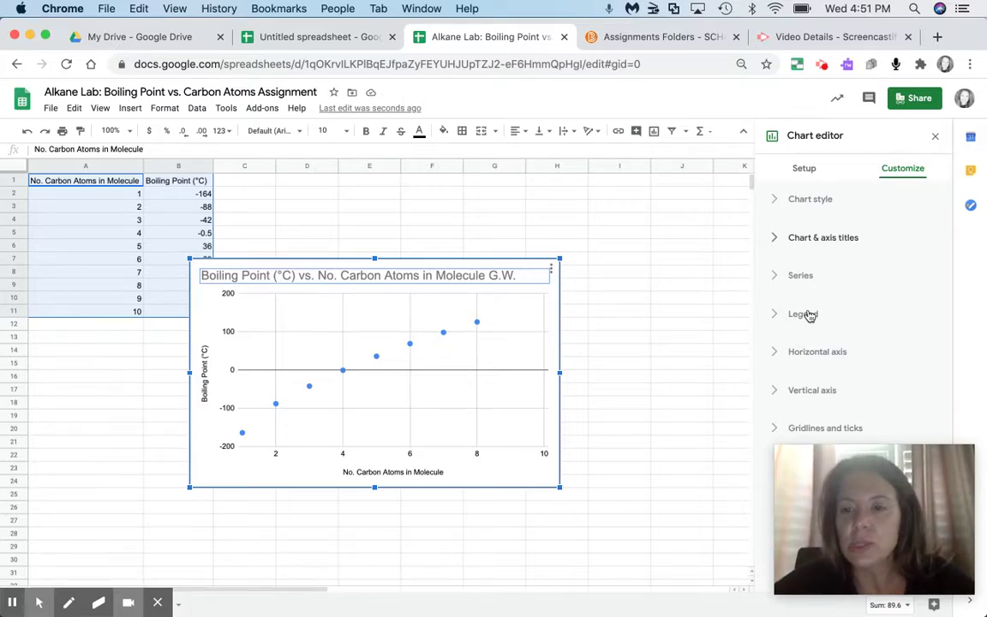
left_click(822, 431)
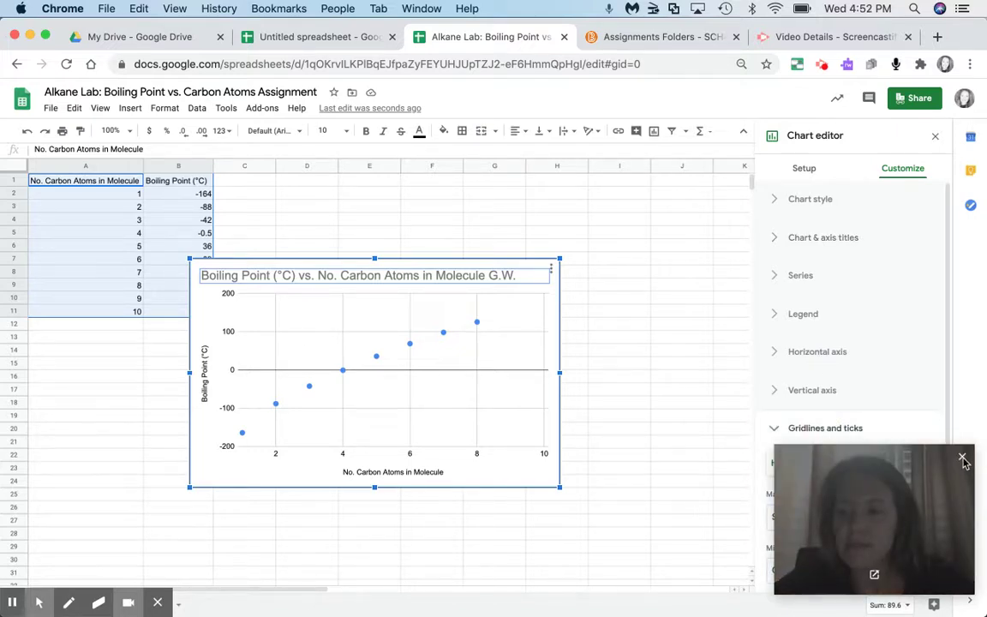
left_click(962, 460)
scroll(905, 430, "down", 3)
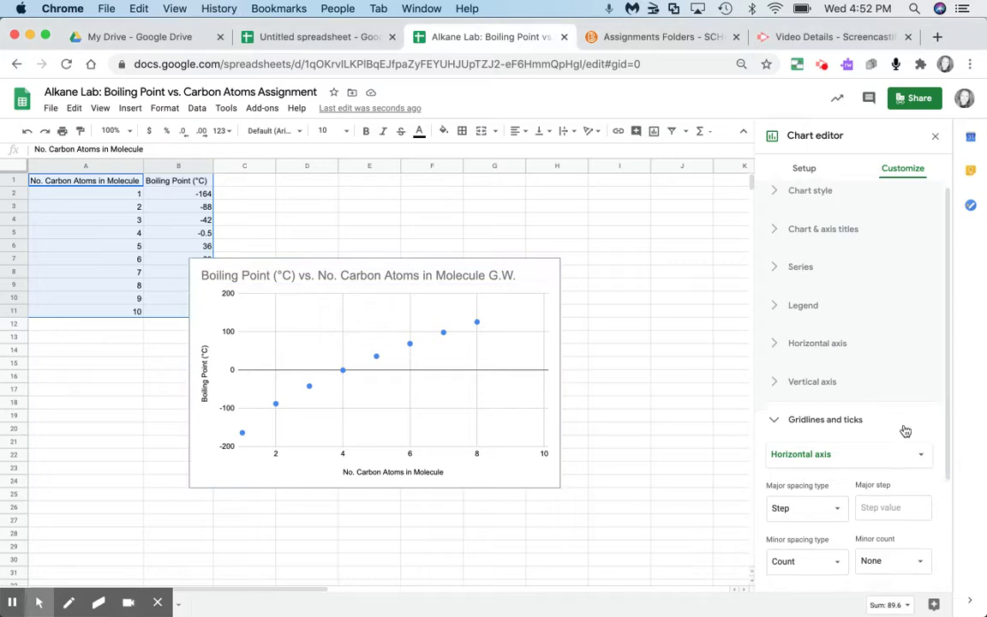
scroll(904, 430, "down", 2)
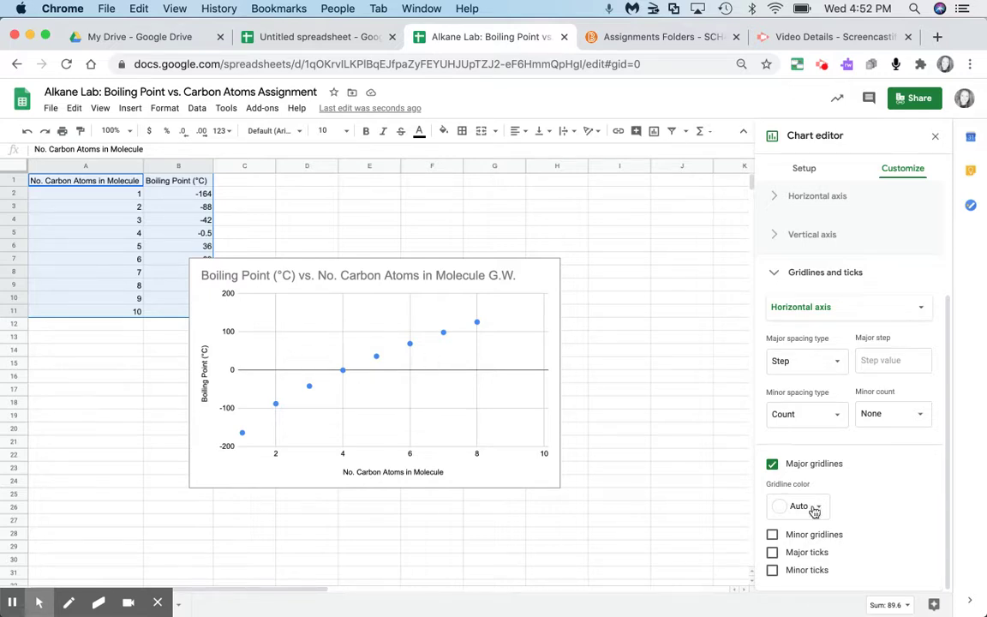
left_click(774, 534)
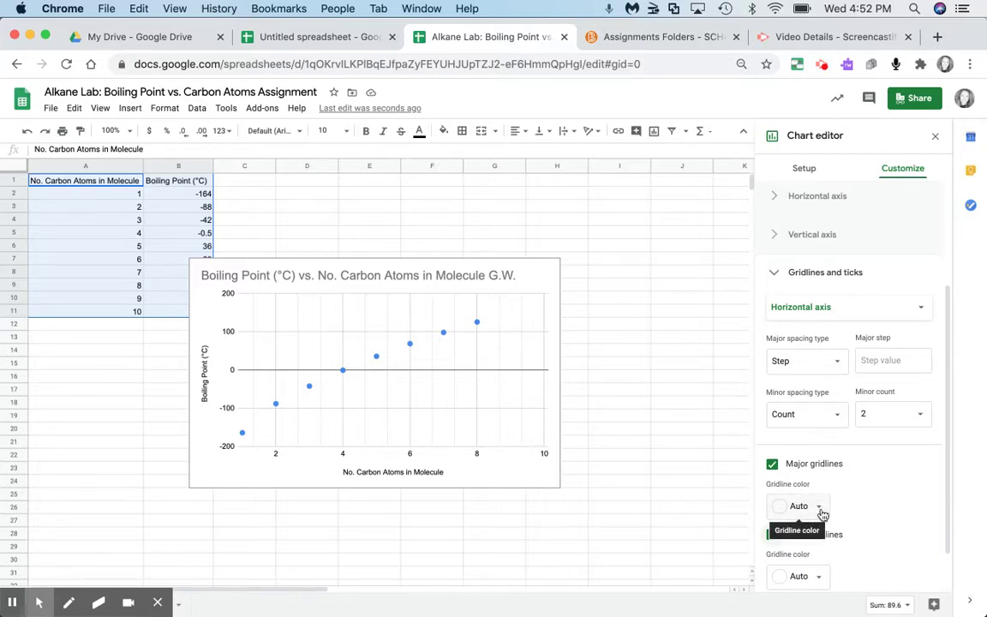
left_click(920, 416)
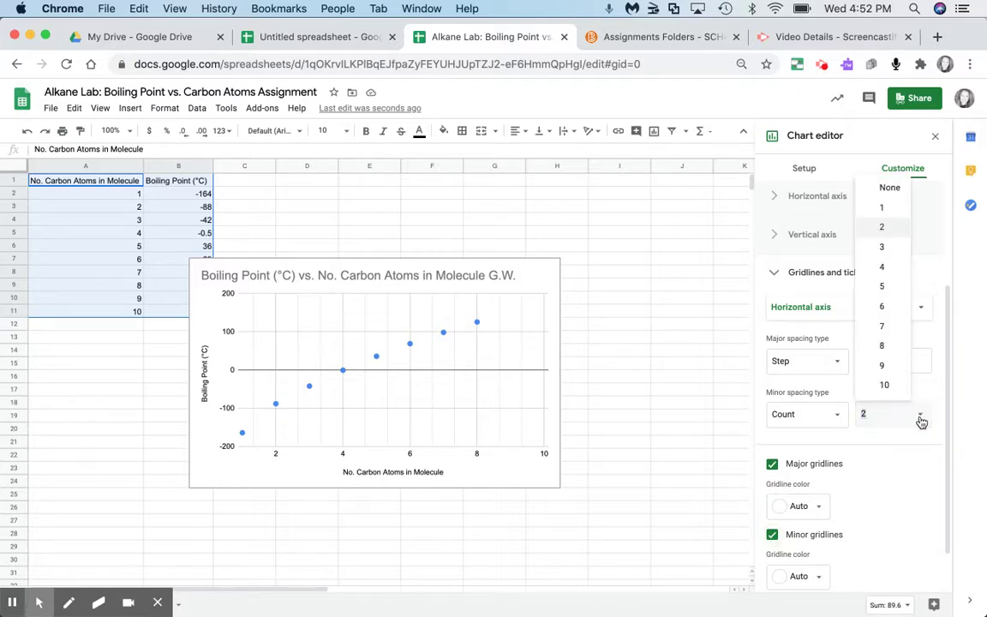
left_click(882, 247)
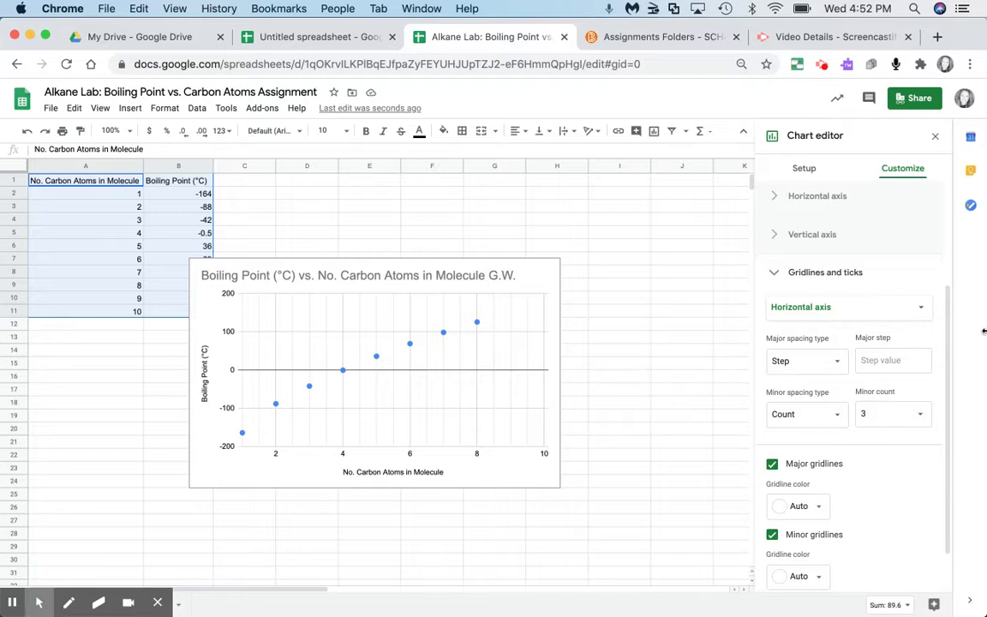
- Turn on minor gridlines for the chart's vertical axis and set their minor count to 3
left_click(921, 313)
left_click(810, 325)
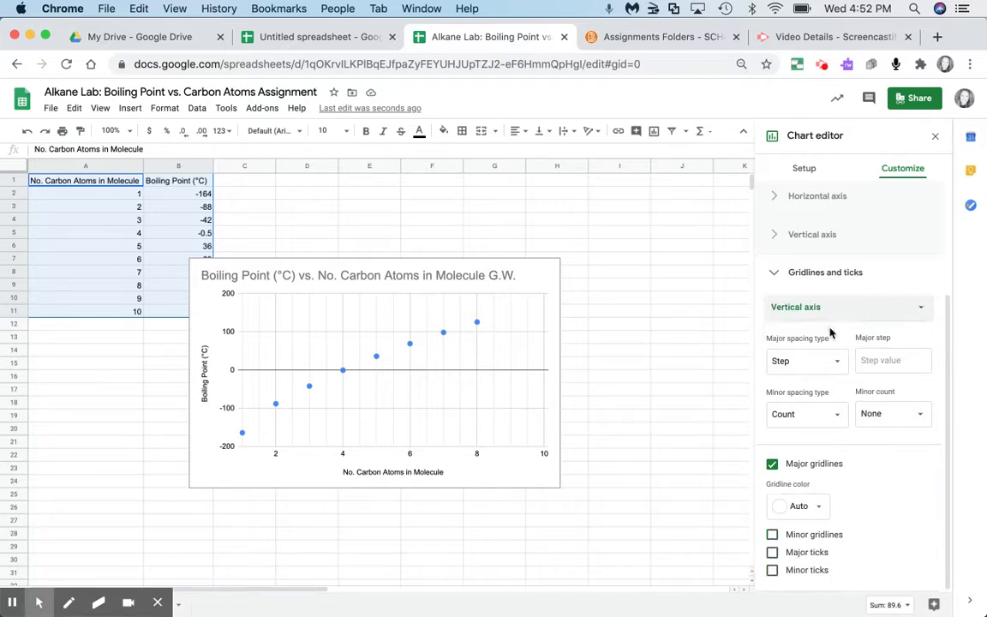
left_click(773, 535)
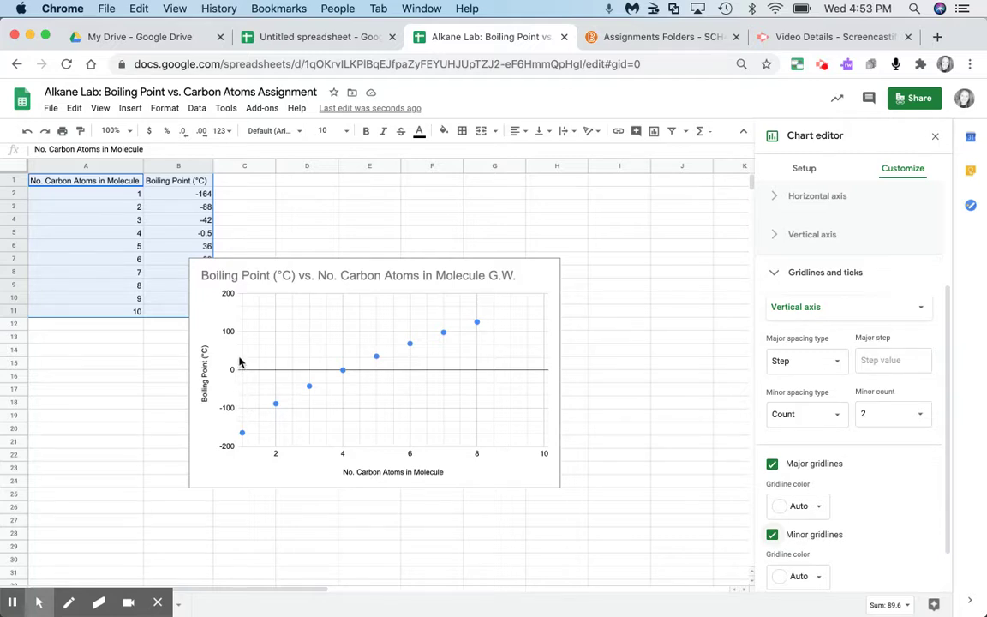
left_click(912, 418)
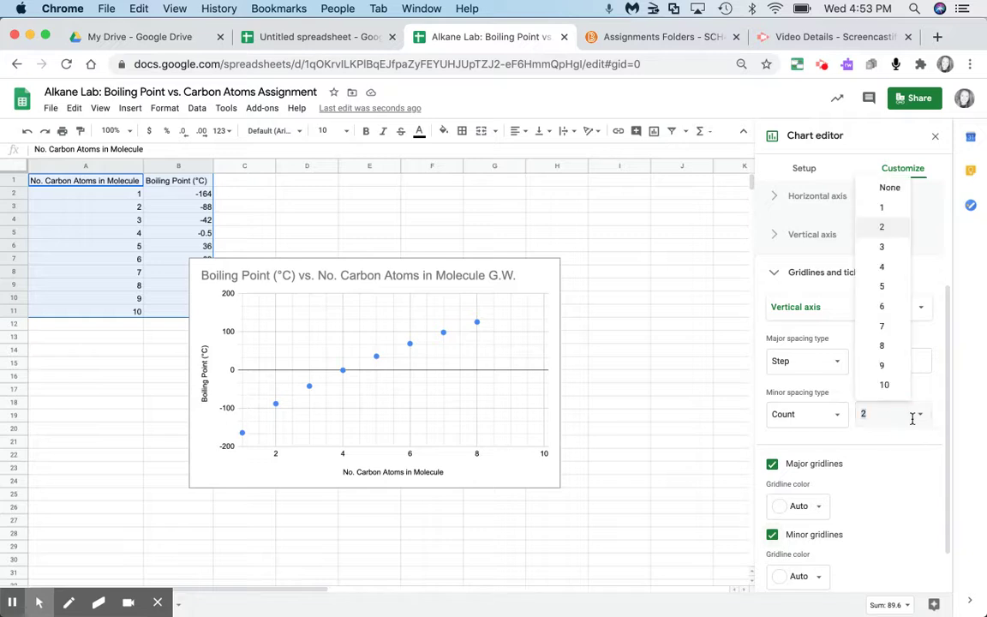
left_click(898, 249)
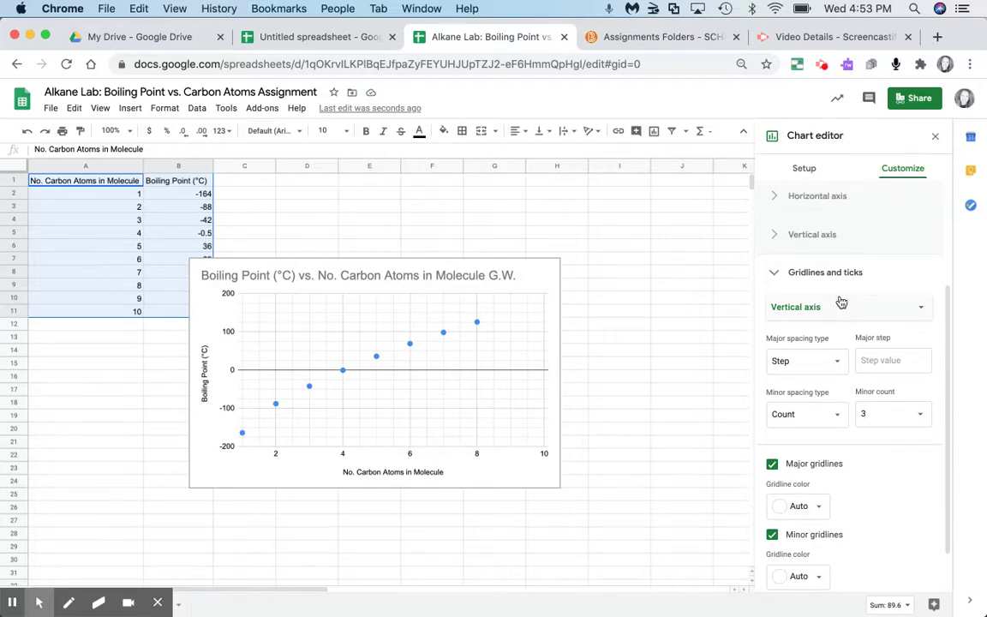
- Add a trendline to the Boiling Point (°C) series of the scatter chart
scroll(840, 302, "down", 2)
scroll(839, 303, "up", 5)
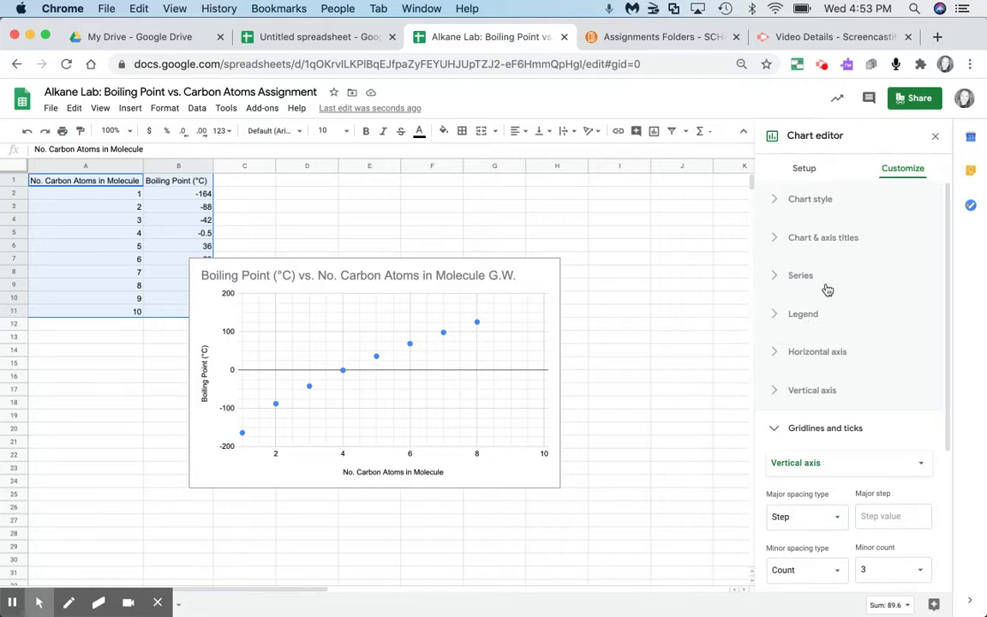
left_click(809, 278)
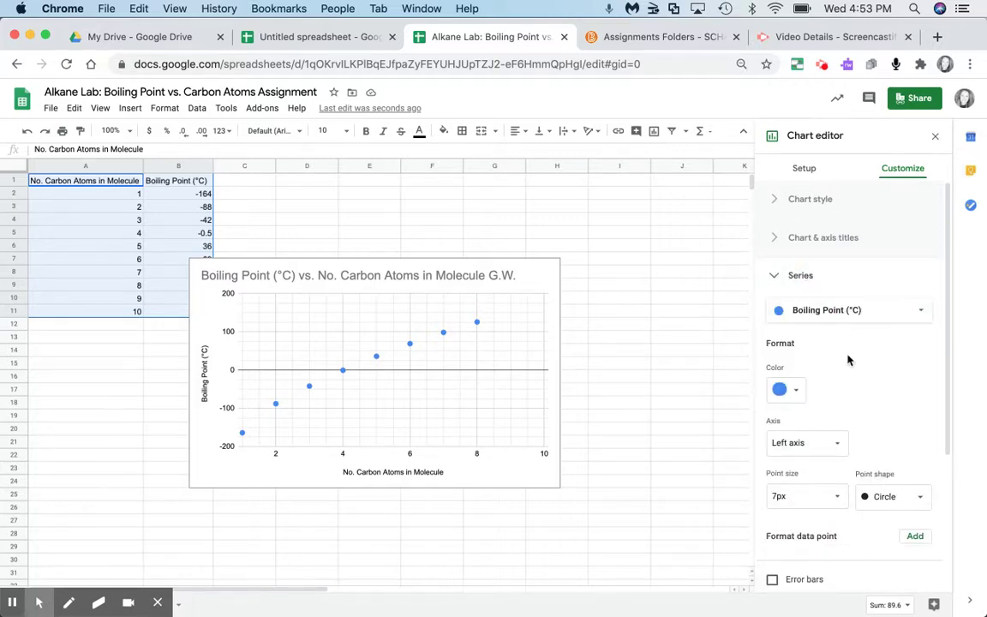
scroll(848, 358, "down", 5)
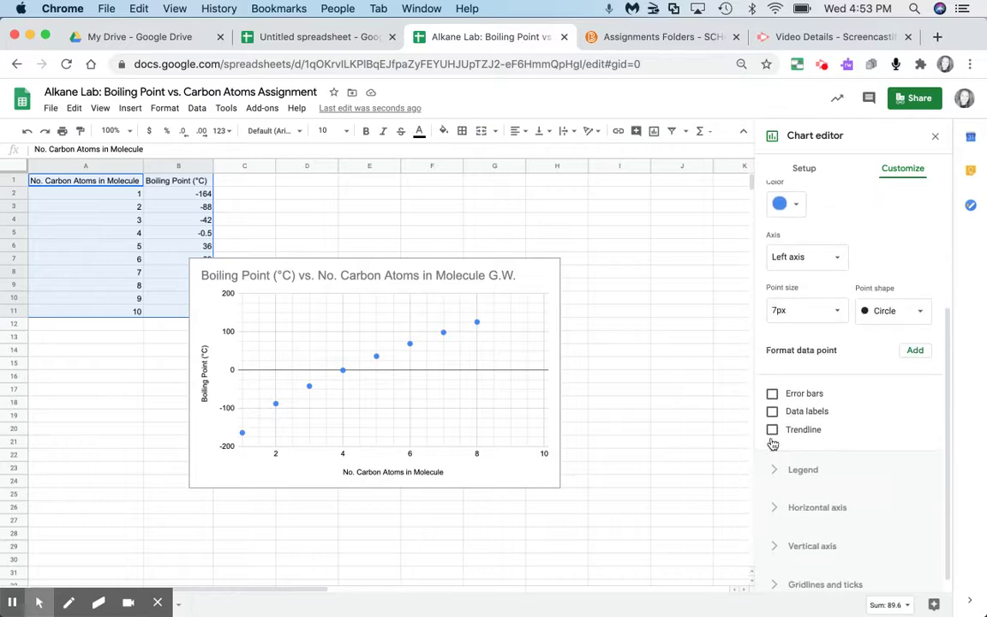
left_click(771, 430)
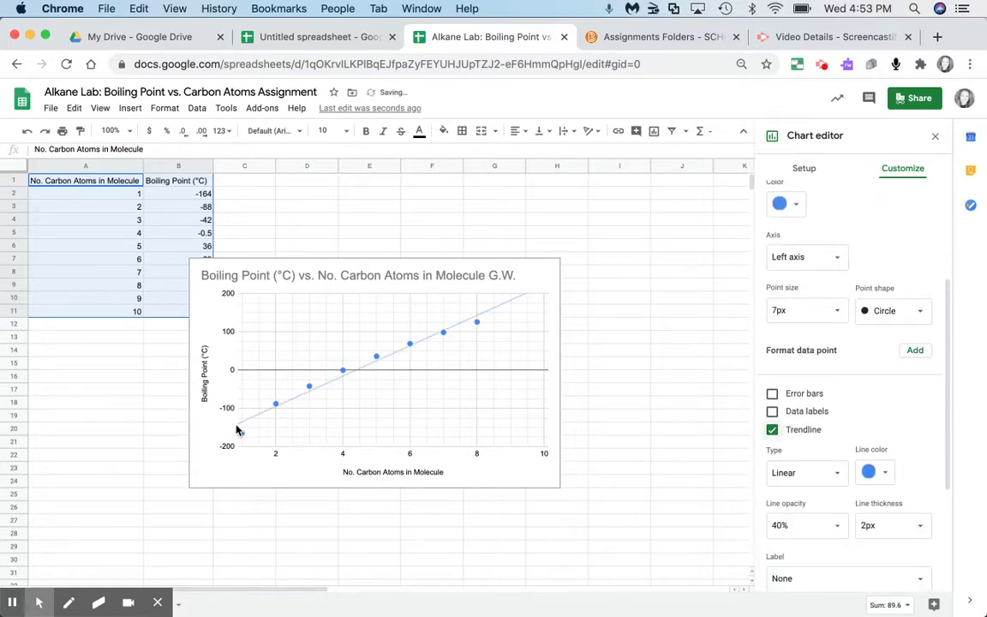
- Try the Exponential trendline type, and set the trendline type to Polynomial instead
left_click(835, 476)
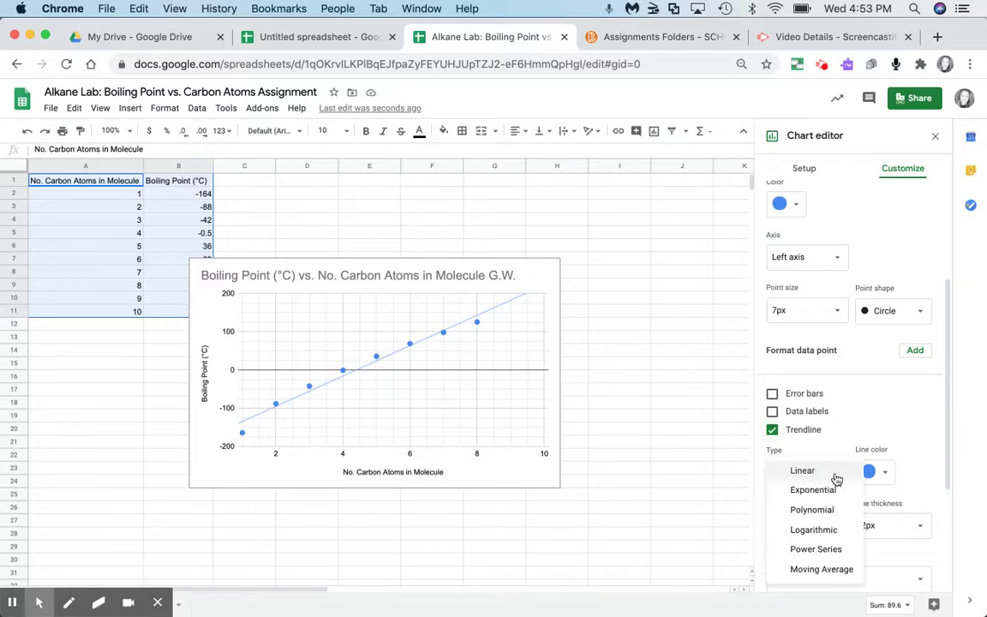
left_click(833, 491)
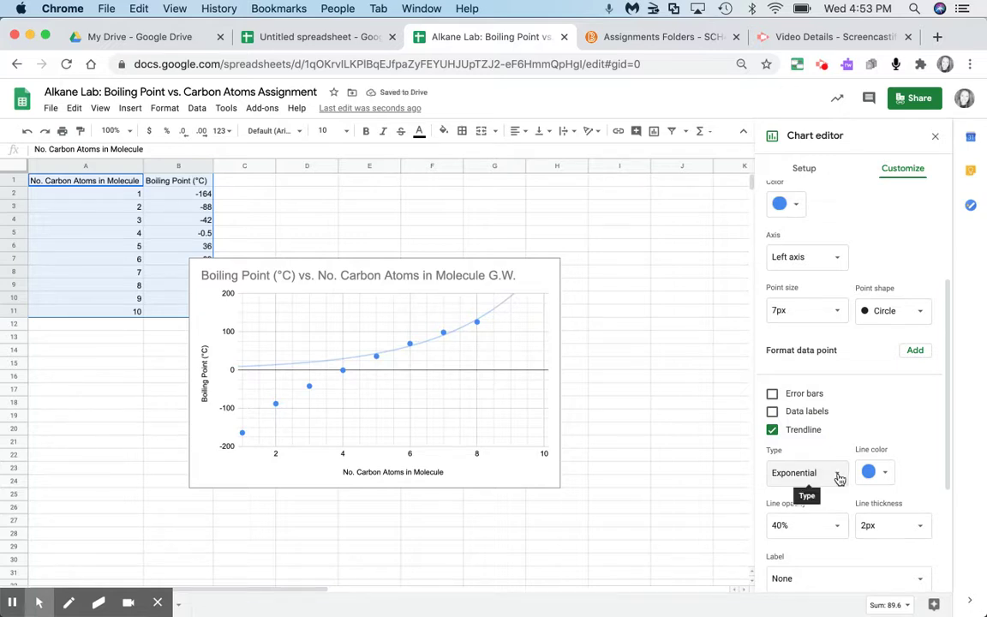
left_click(837, 474)
left_click(836, 491)
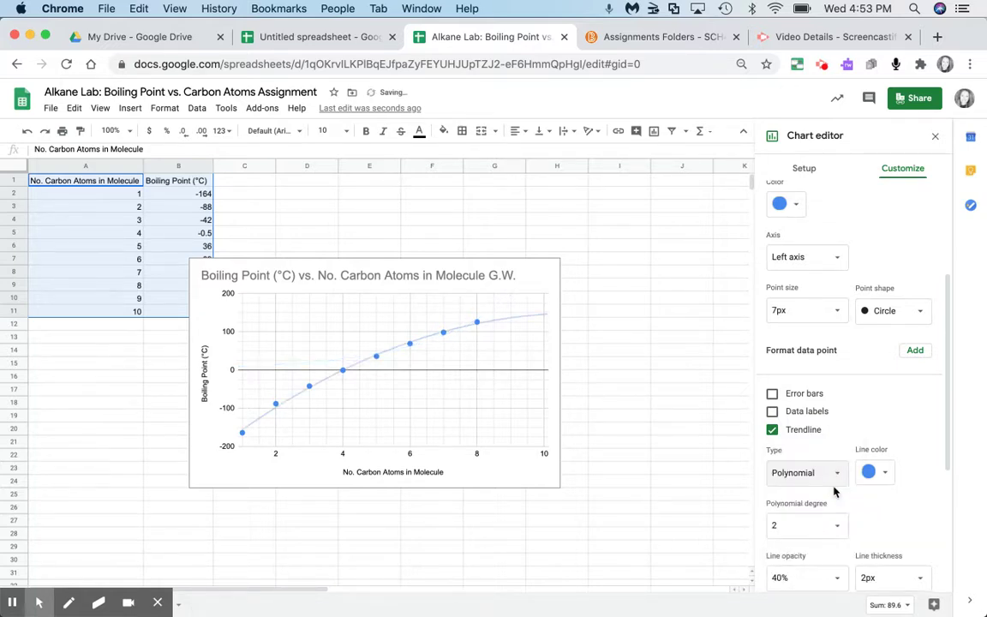
- Try a polynomial degree of 3 for the trendline, and return the degree to 2
scroll(835, 493, "down", 1)
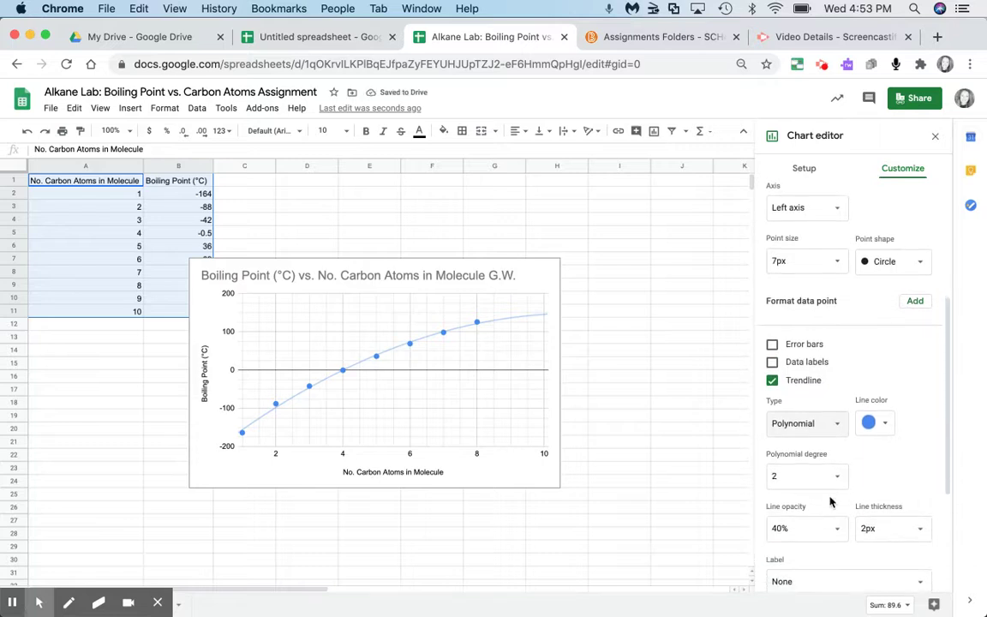
left_click(837, 485)
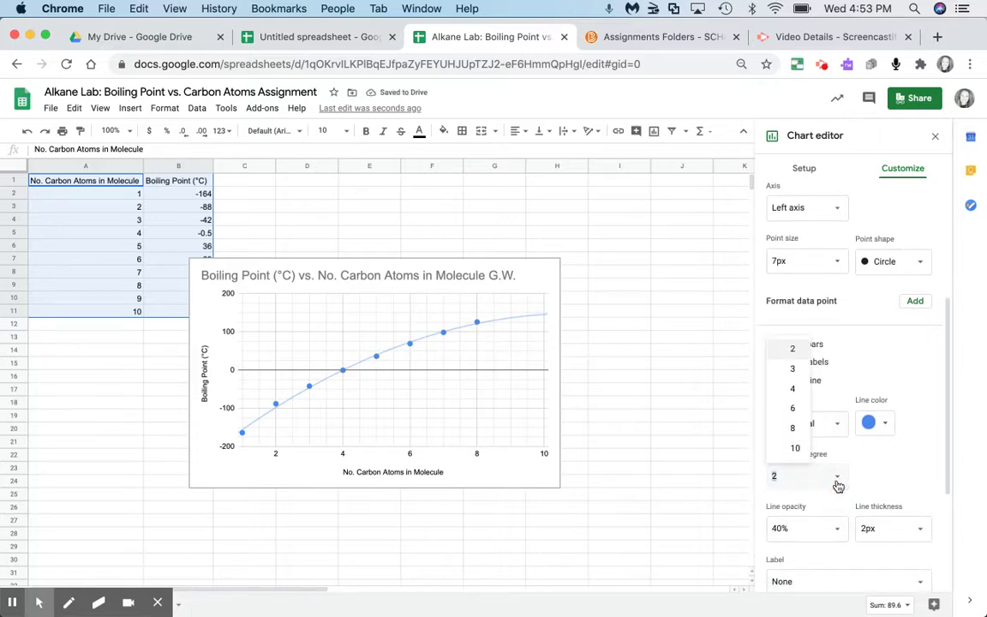
left_click(793, 378)
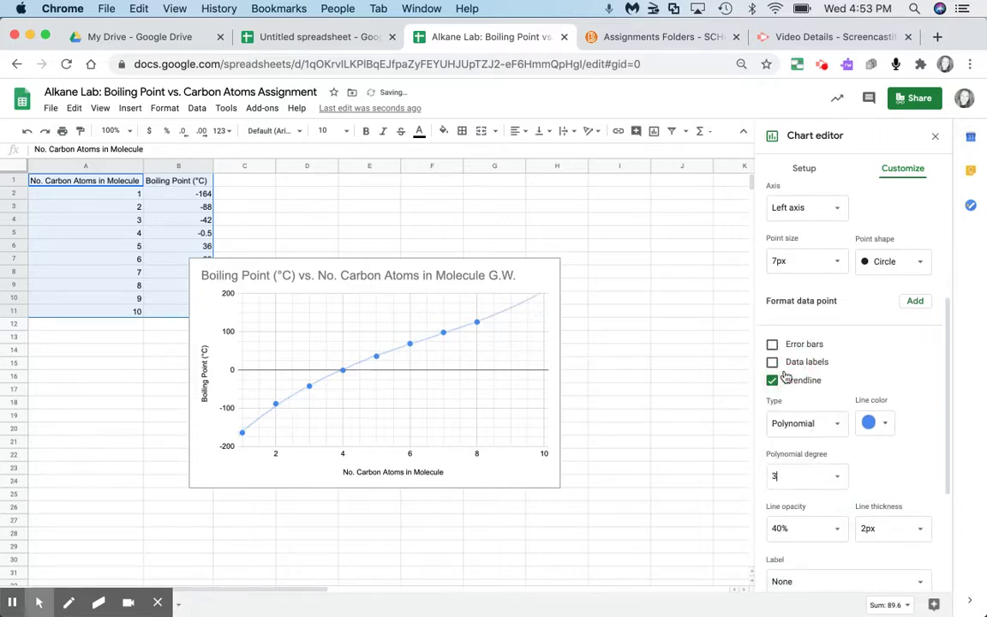
left_click(837, 476)
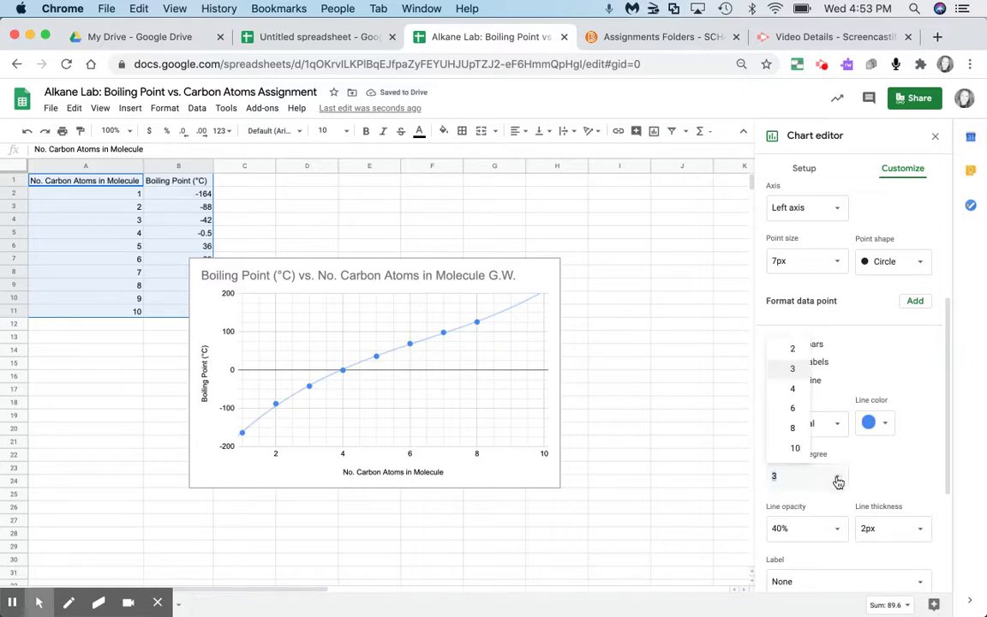
left_click(793, 353)
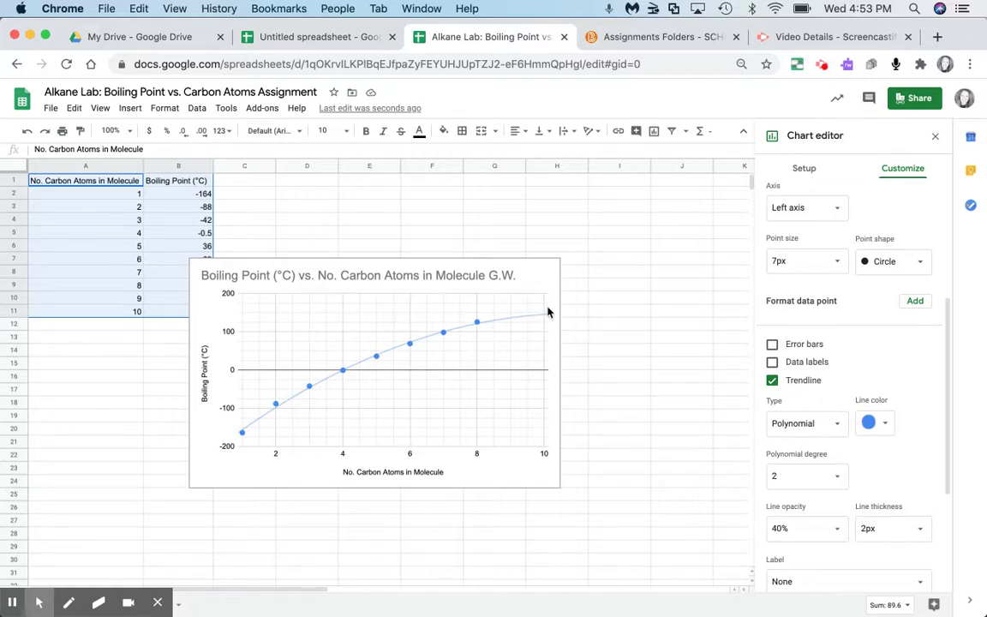
- Try the Triangle point shape for the Boiling Point (°C) series, and return the shape to Circle
scroll(888, 310, "up", 2)
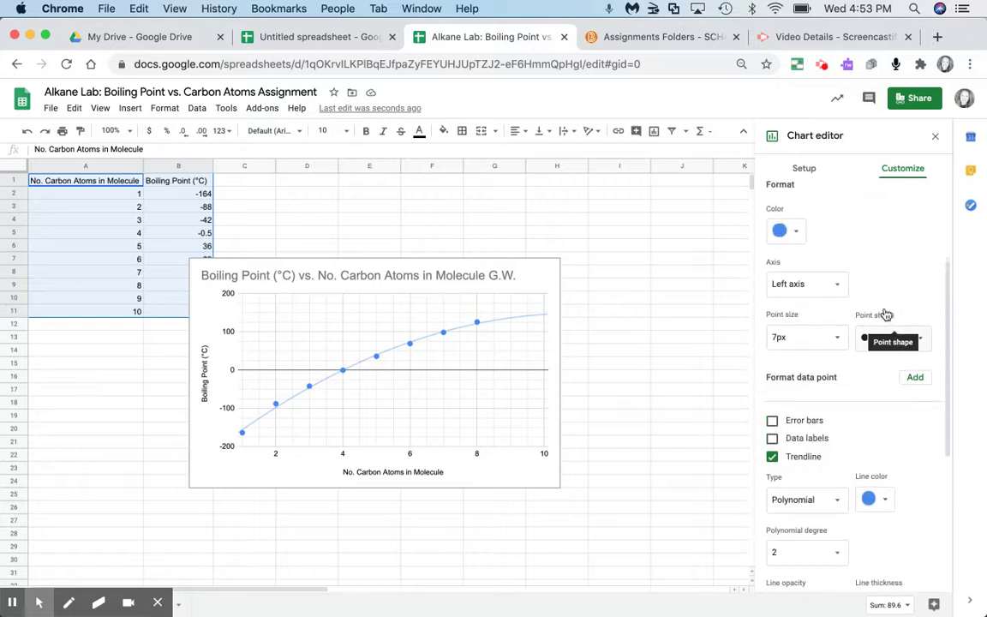
left_click(922, 352)
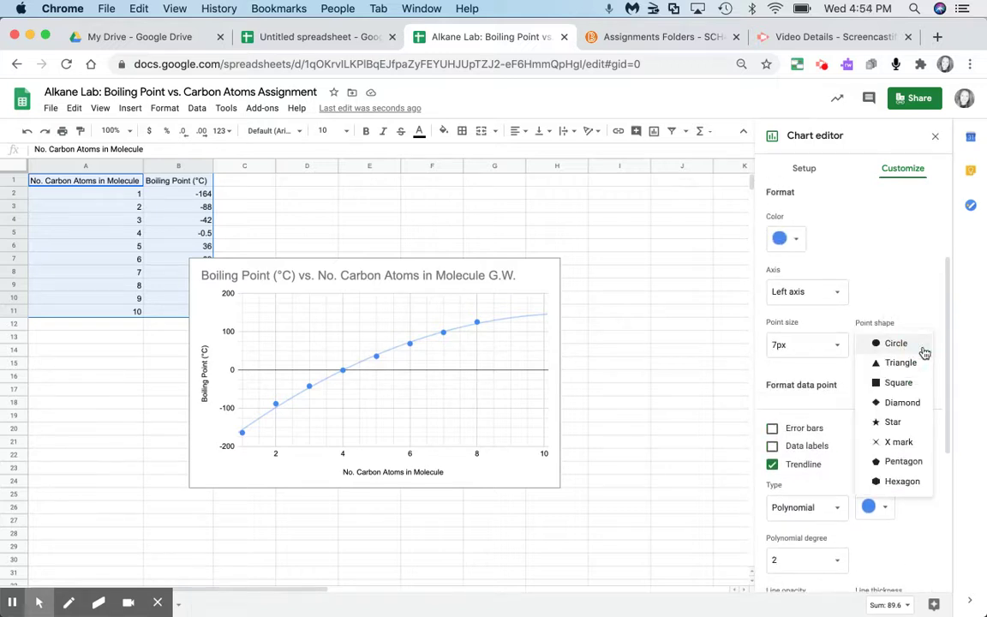
left_click(901, 362)
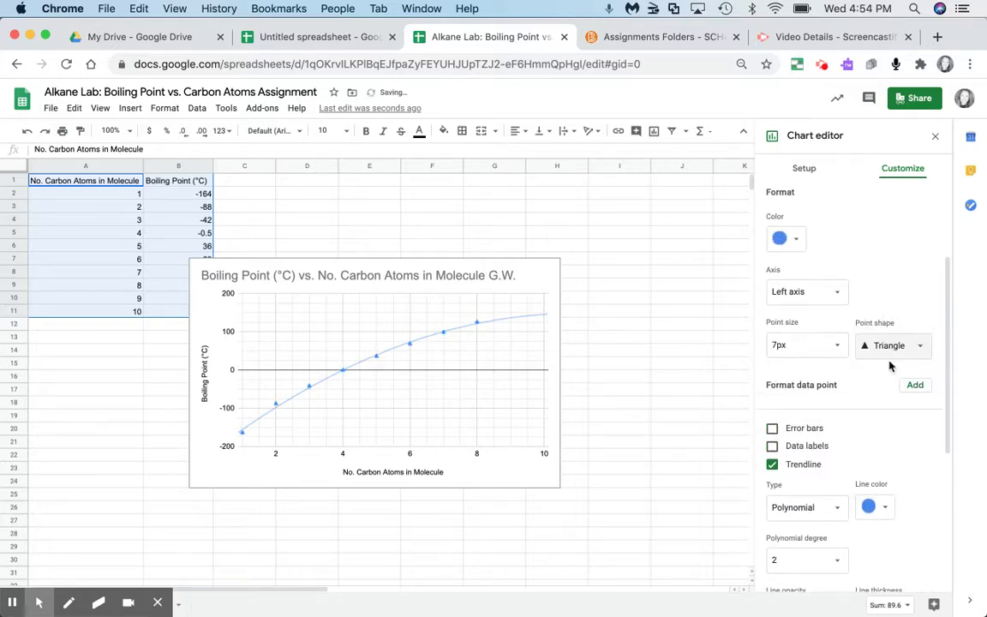
left_click(913, 347)
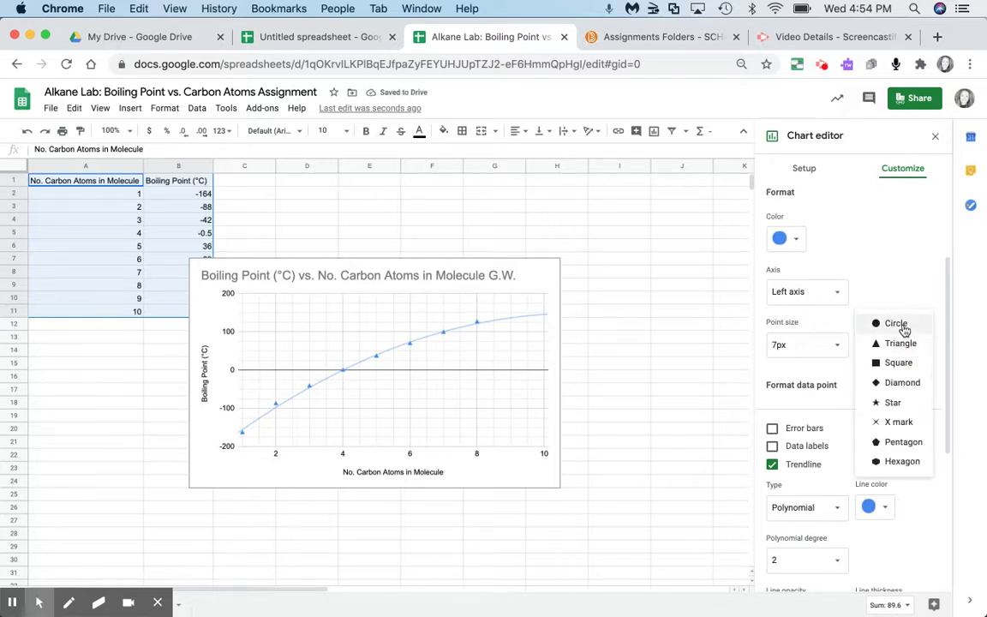
left_click(895, 324)
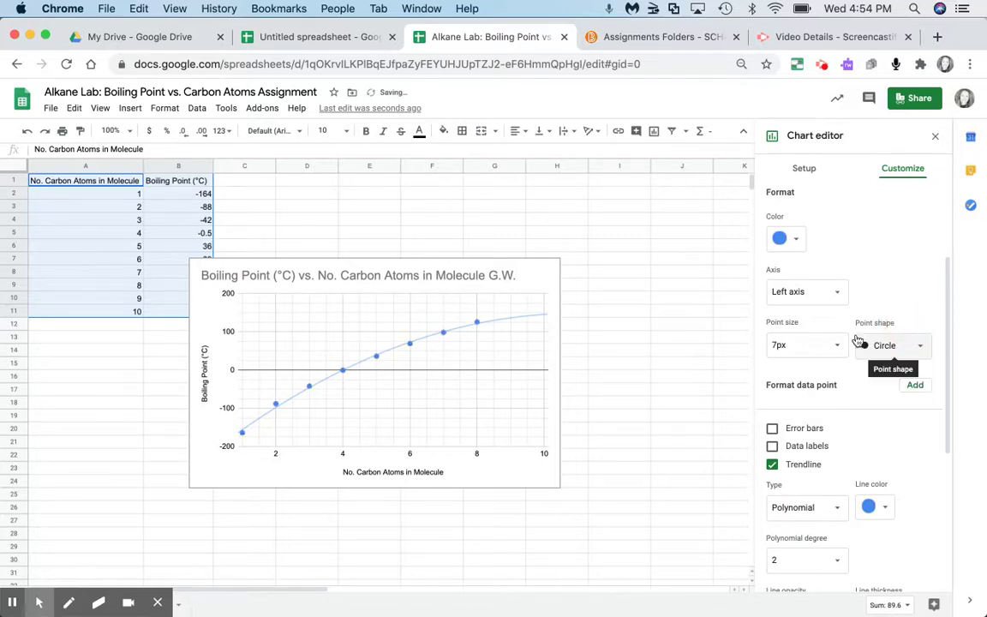
- Try a point size of 10px for the Boiling Point (°C) series, and set it to 2px instead
left_click(837, 351)
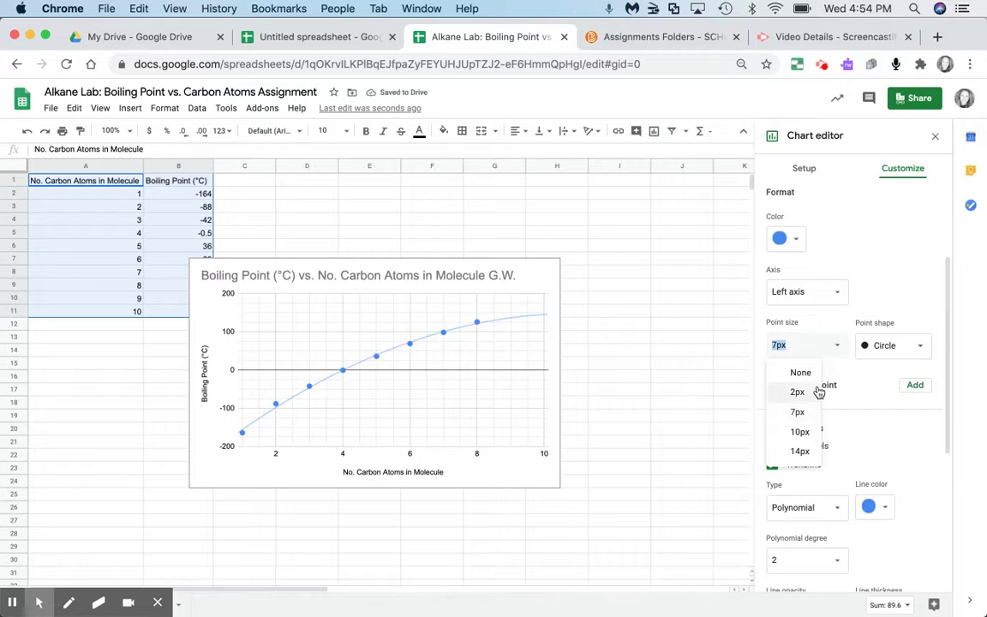
left_click(800, 432)
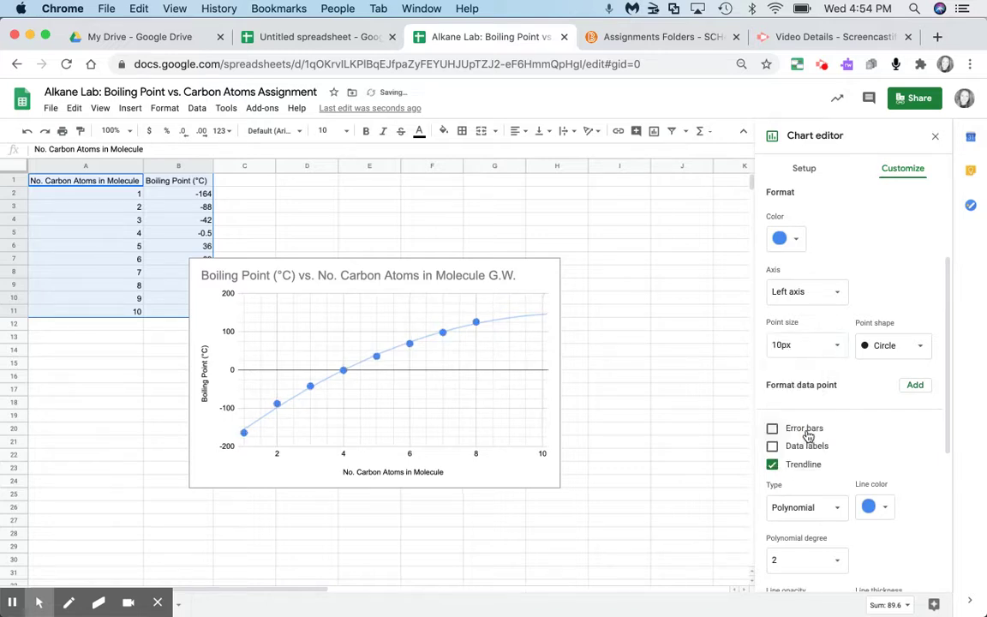
left_click(837, 345)
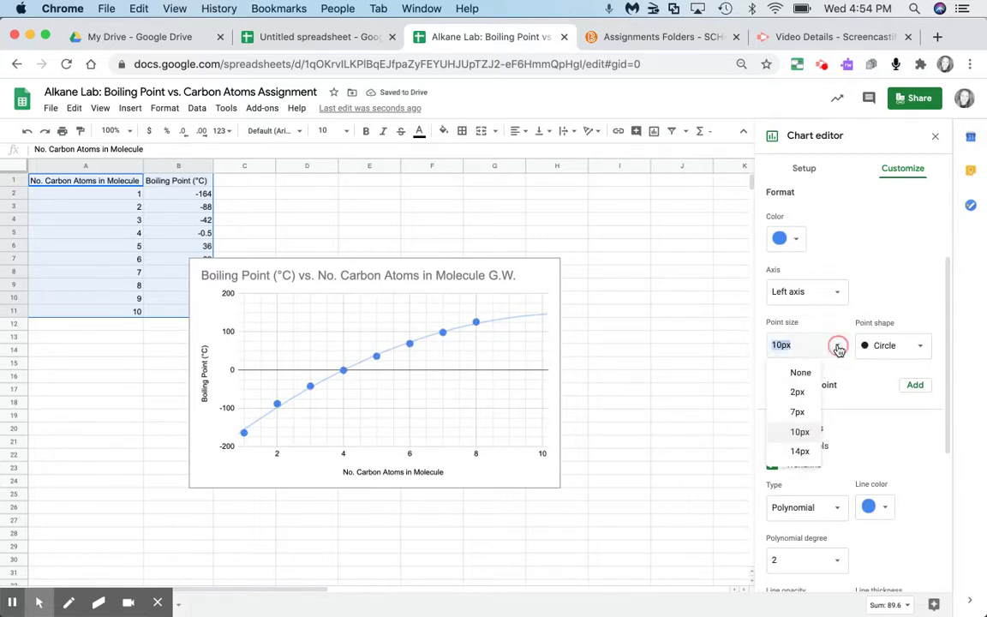
left_click(800, 391)
- Try data labels on the Boiling Point (°C) series, and turn them off again
scroll(868, 278, "up", 2)
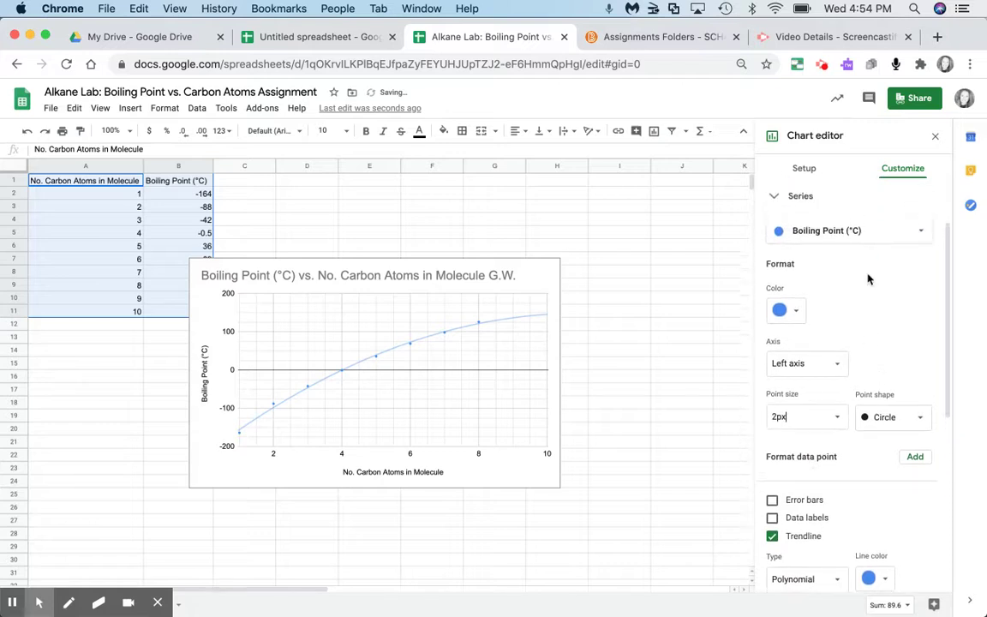
scroll(868, 279, "up", 2)
scroll(868, 279, "down", 1)
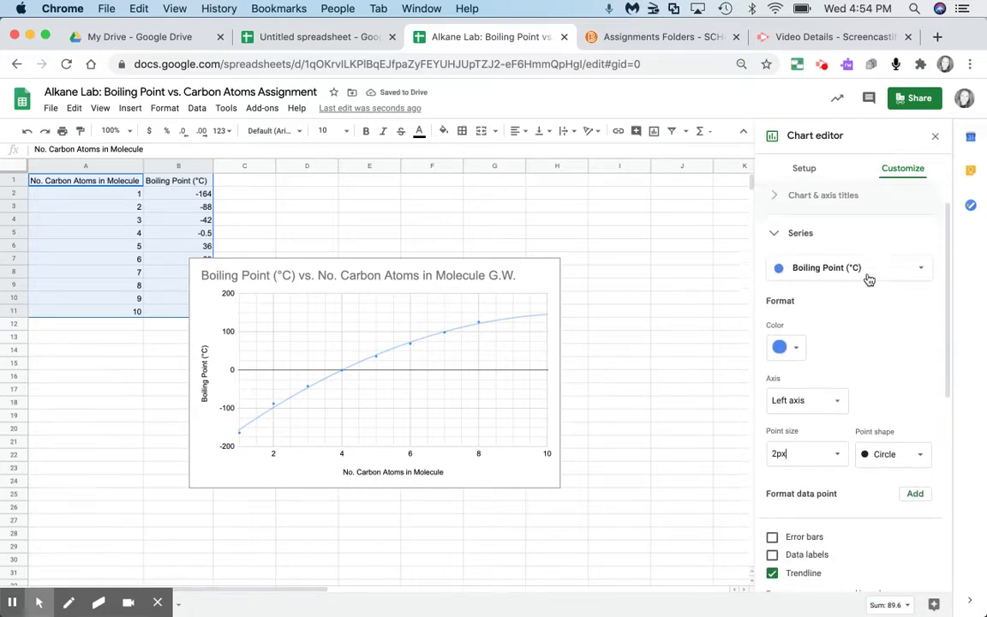
scroll(868, 279, "down", 3)
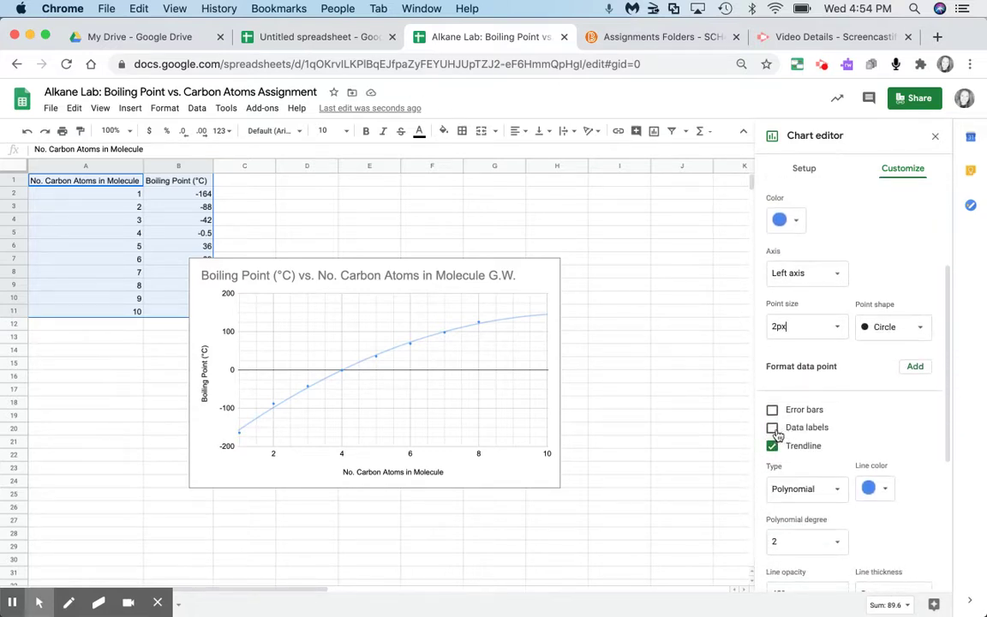
left_click(772, 428)
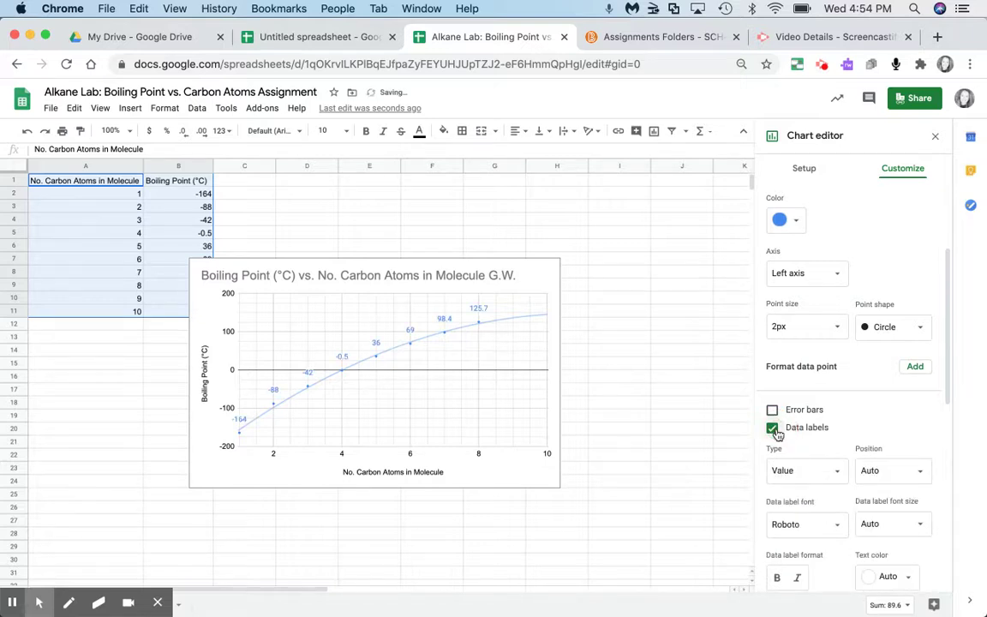
left_click(773, 427)
scroll(835, 496, "down", 5)
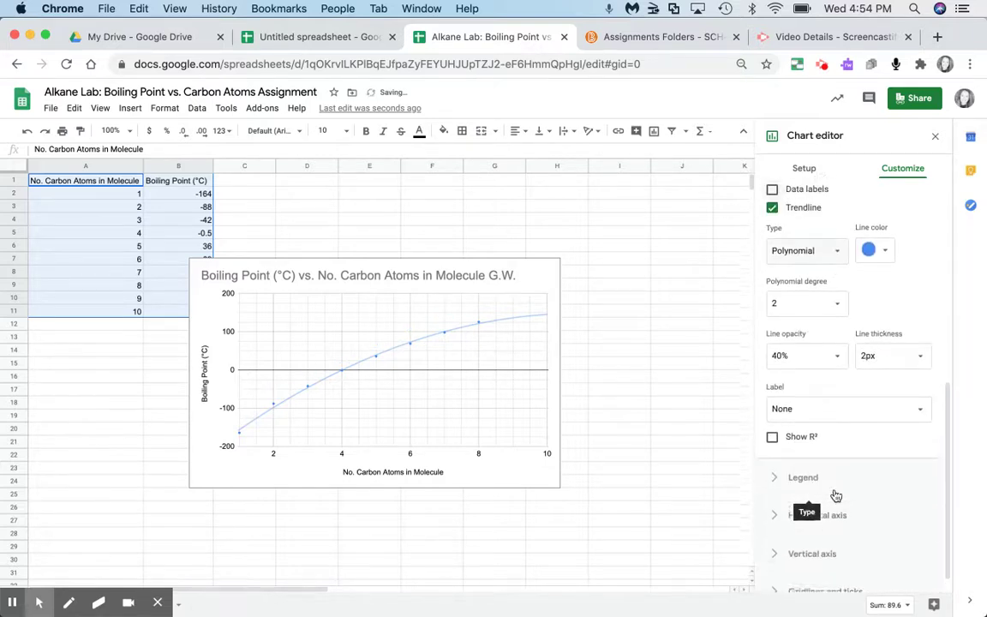
scroll(836, 496, "down", 1)
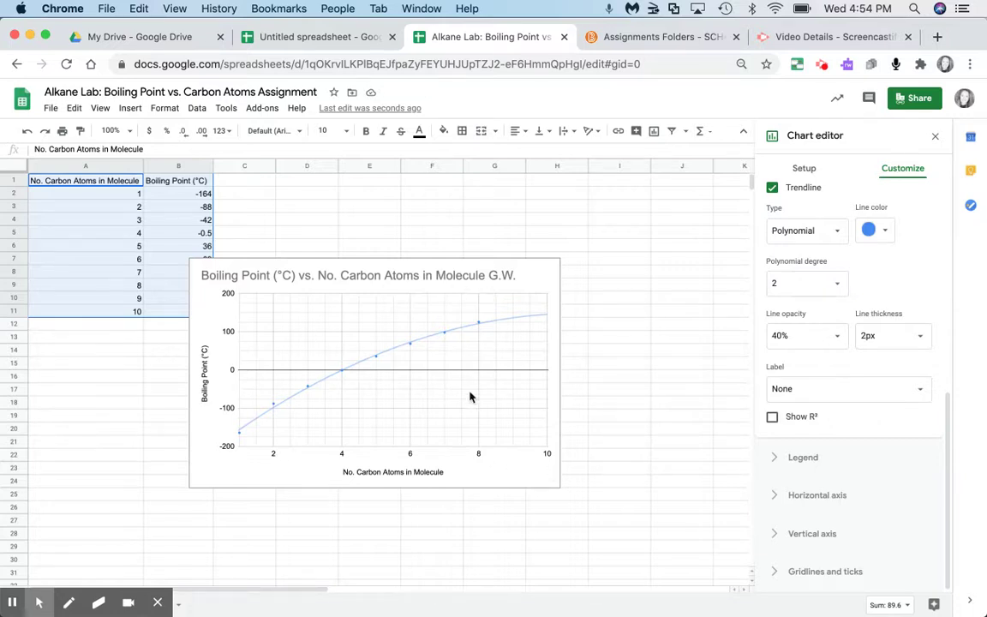
- Move the finished scatter chart to its own sheet
left_click(543, 281)
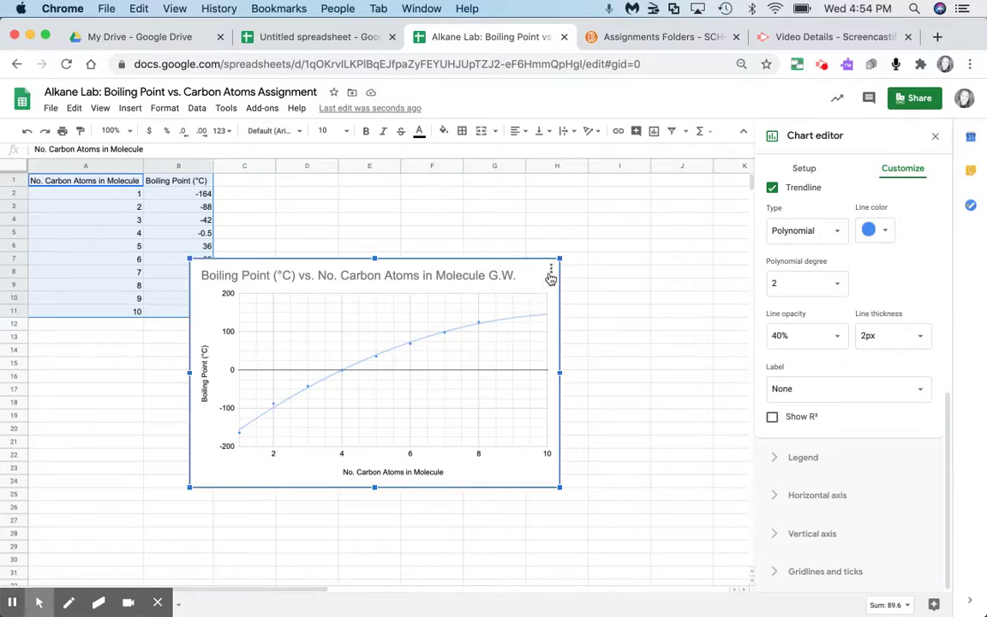
left_click(551, 272)
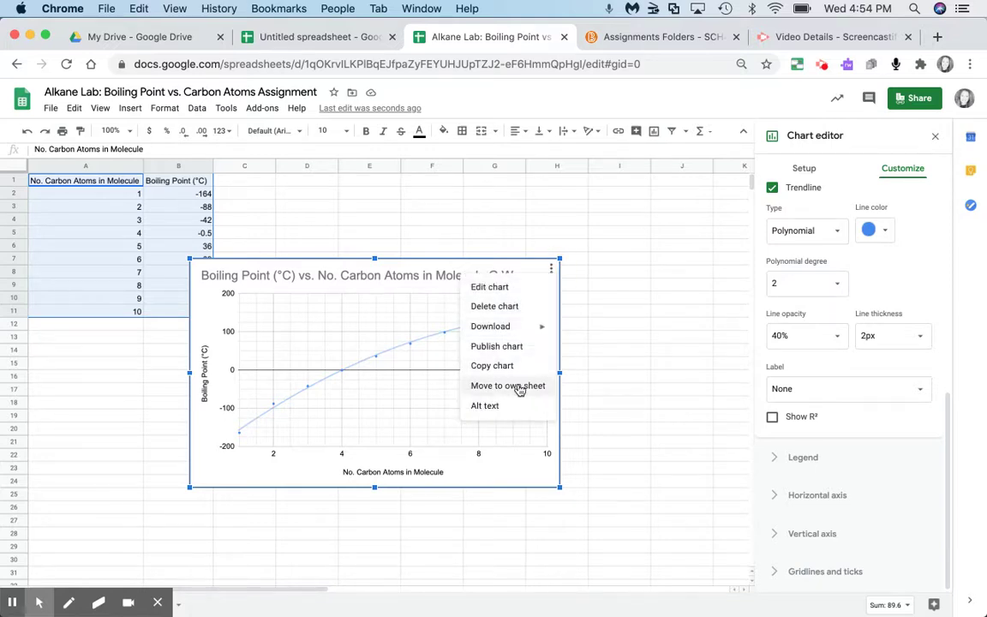
left_click(518, 387)
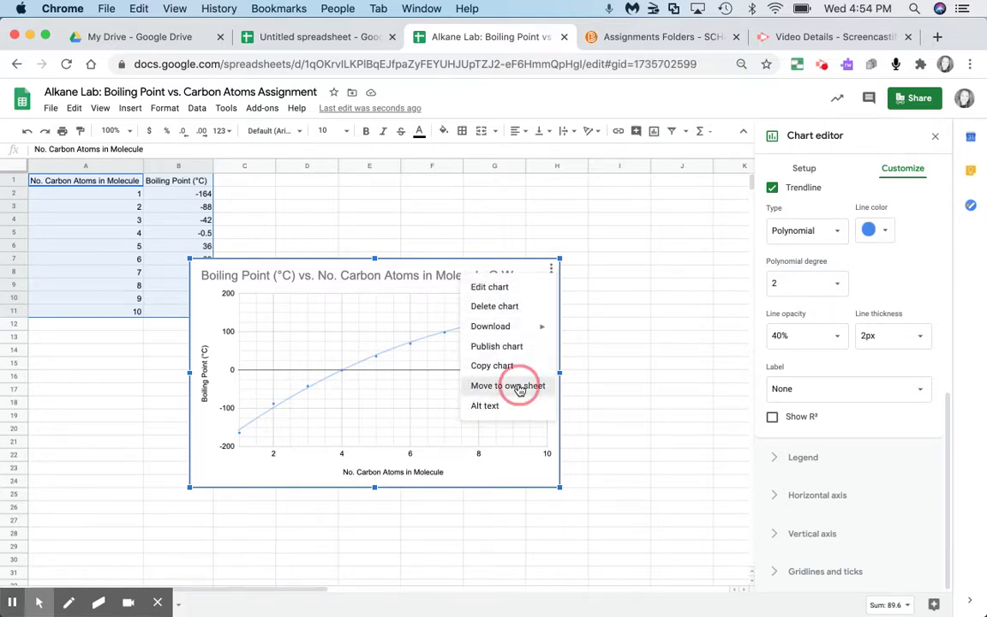